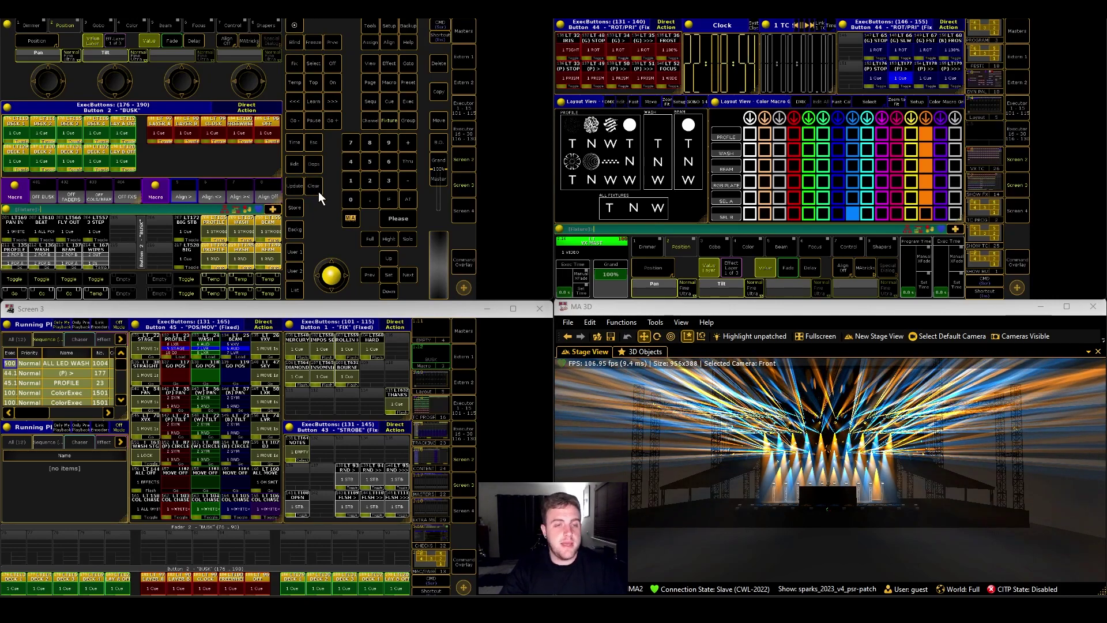
Recall the SHOW TC timecode layout in grandMA2, then focus Screen 3 and return to the main console.
{"action": "left_click", "coordinate": [991, 235]}
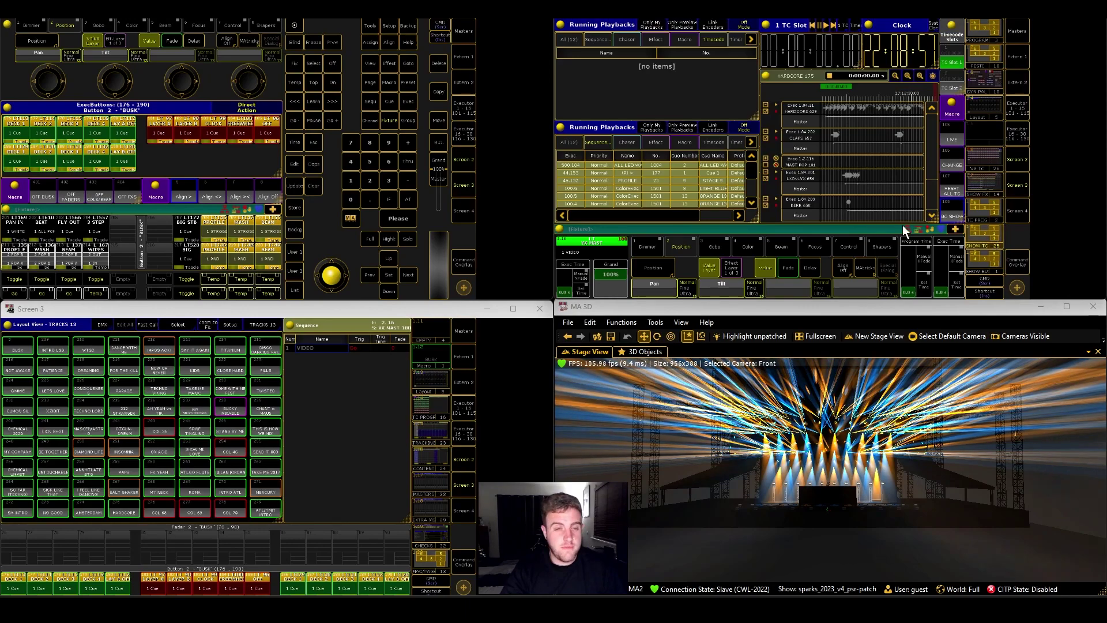
{"action": "left_click", "coordinate": [280, 334]}
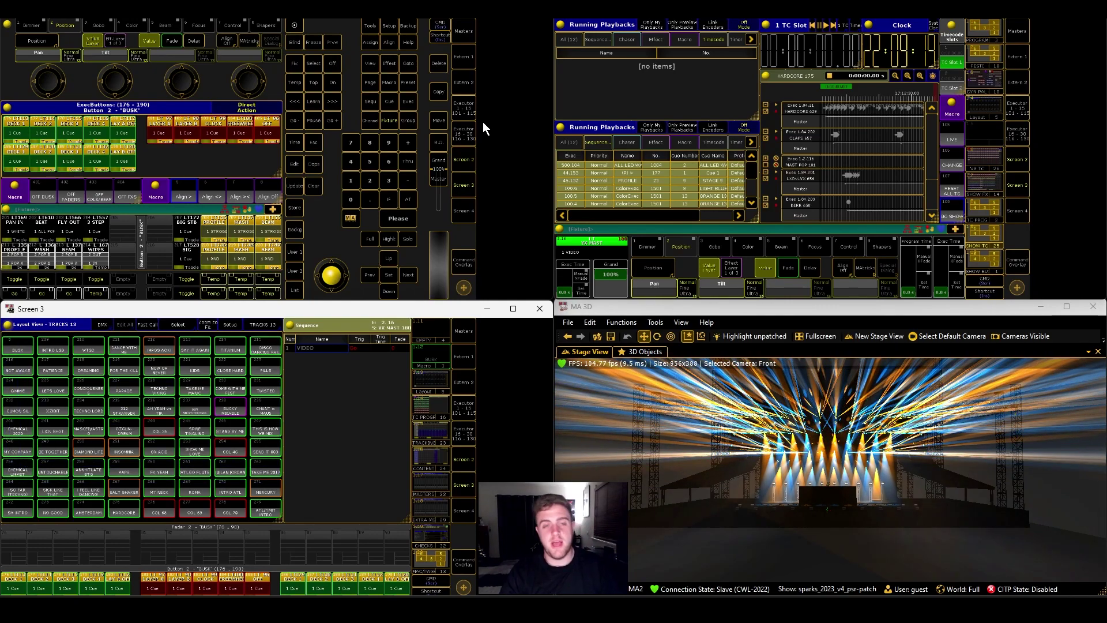
{"action": "left_click", "coordinate": [311, 190]}
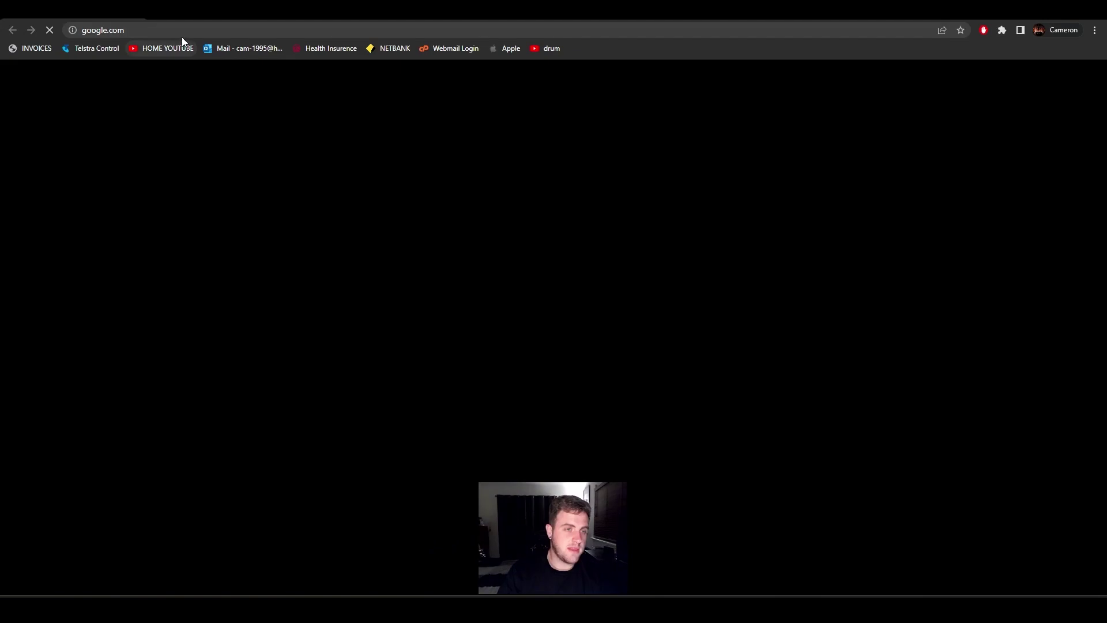
Search the web for 'MIDI LOOP' to find the loopMIDI software page.
{"action": "left_click", "coordinate": [182, 32]}
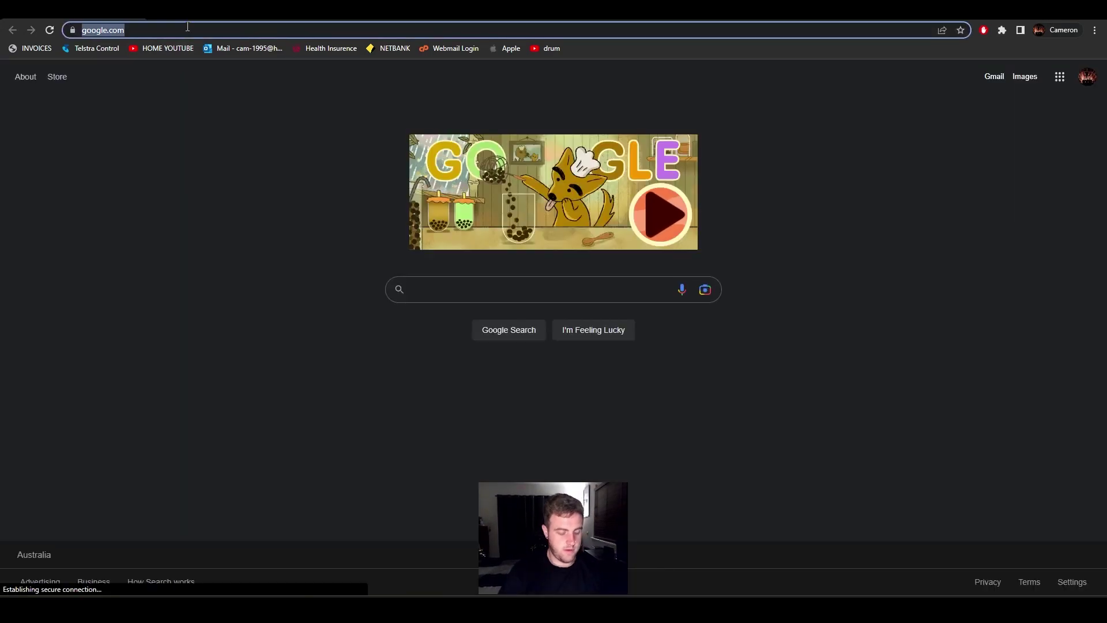
{"action": "type", "text": "MIDI LOOP"}
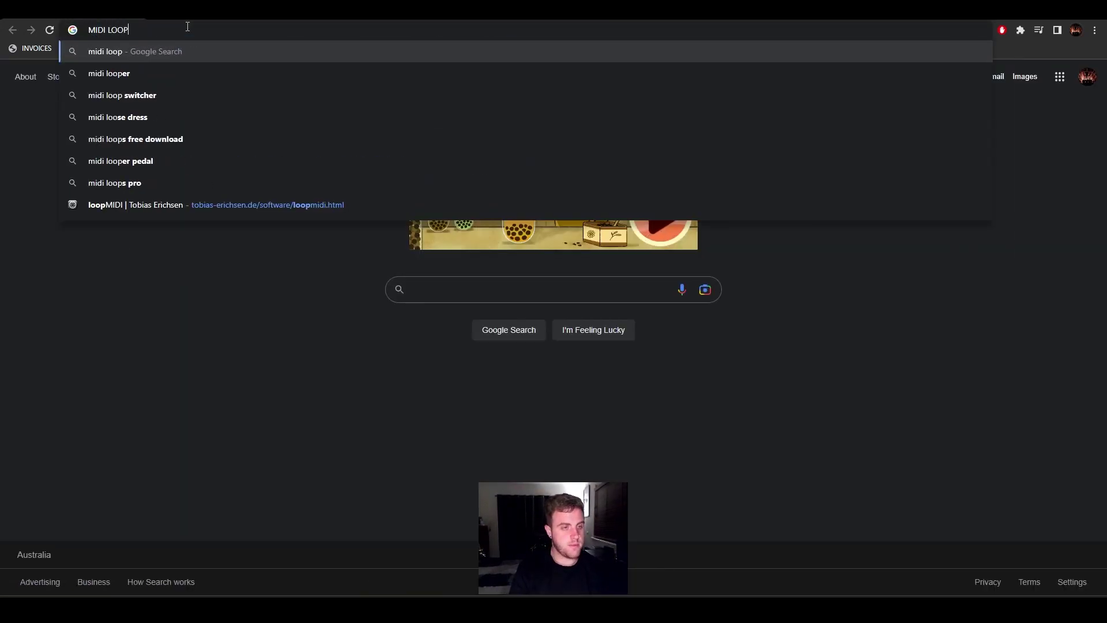
{"action": "key", "text": "Return"}
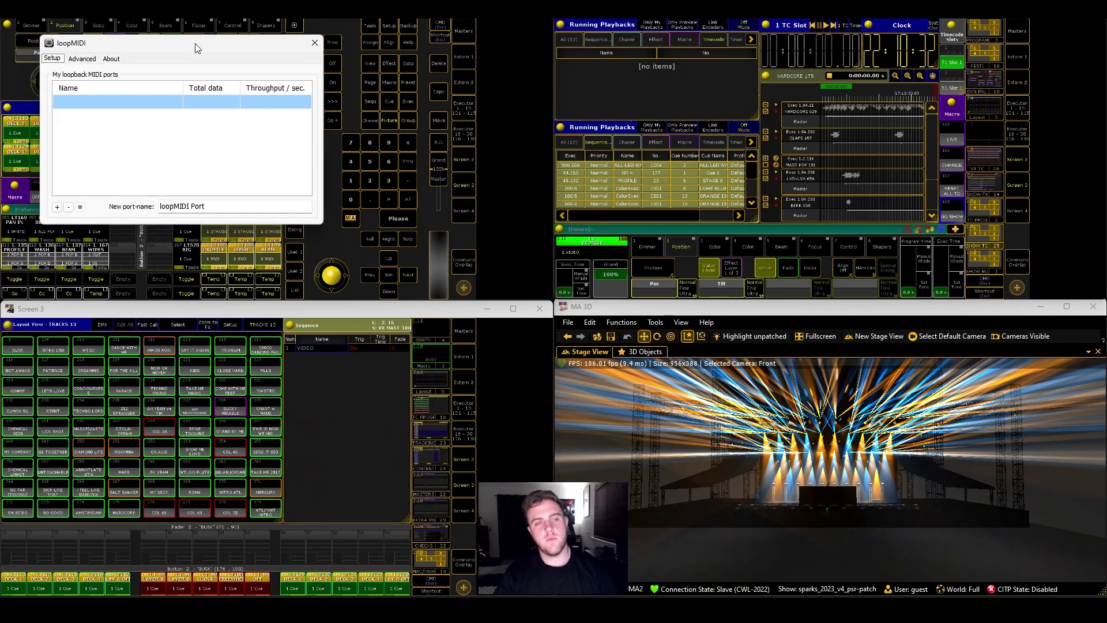
Centre the loopMIDI window, add a virtual port named 'MA MIDI LOOP', then close loopMIDI.
{"action": "left_click_drag", "start_coordinate": [186, 45], "coordinate": [532, 166]}
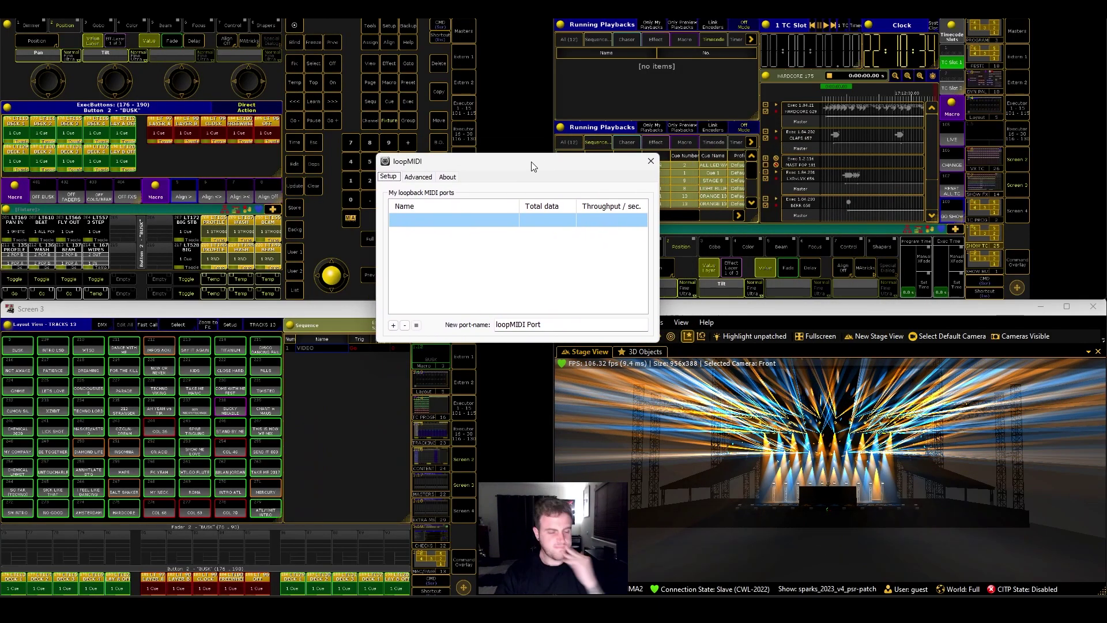
{"action": "key", "text": "Tab"}
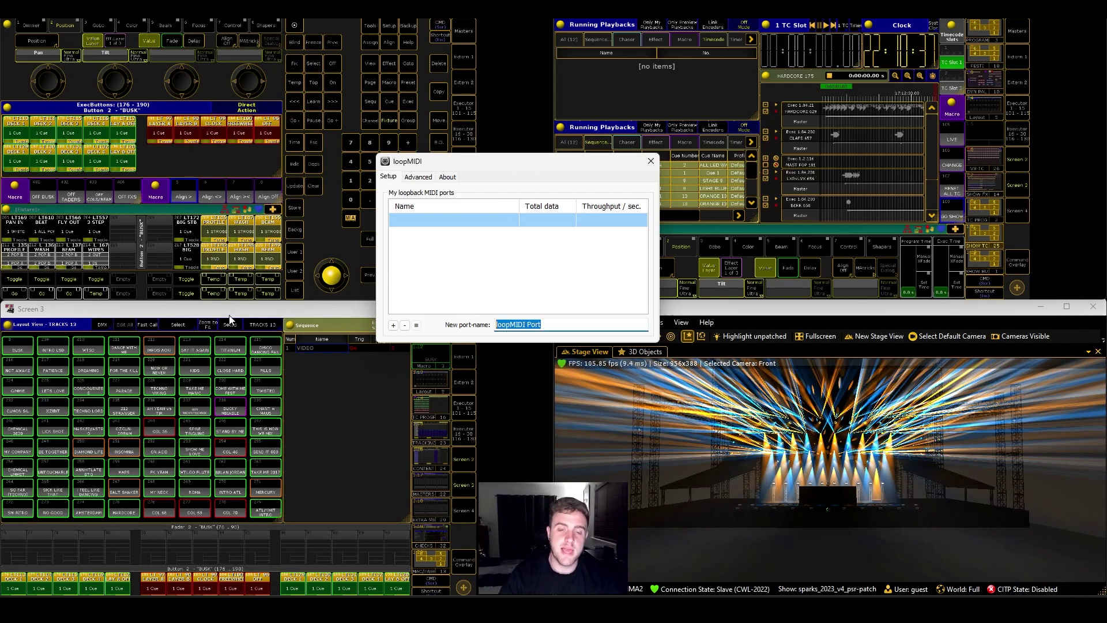
{"action": "type", "text": "MA"}
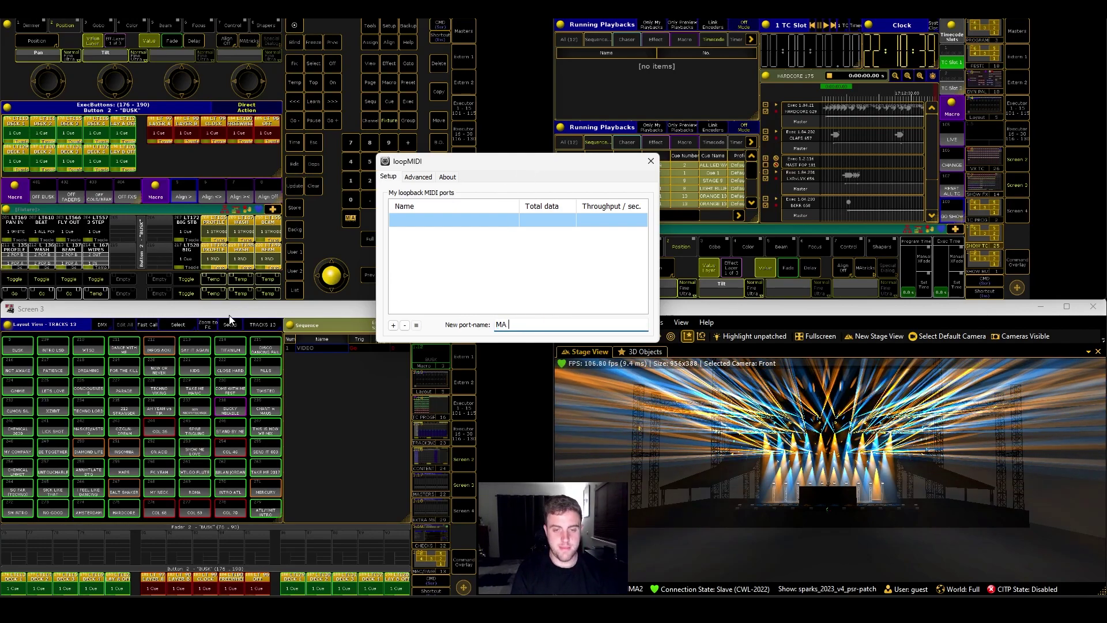
{"action": "type", "text": " MIDI LOOP"}
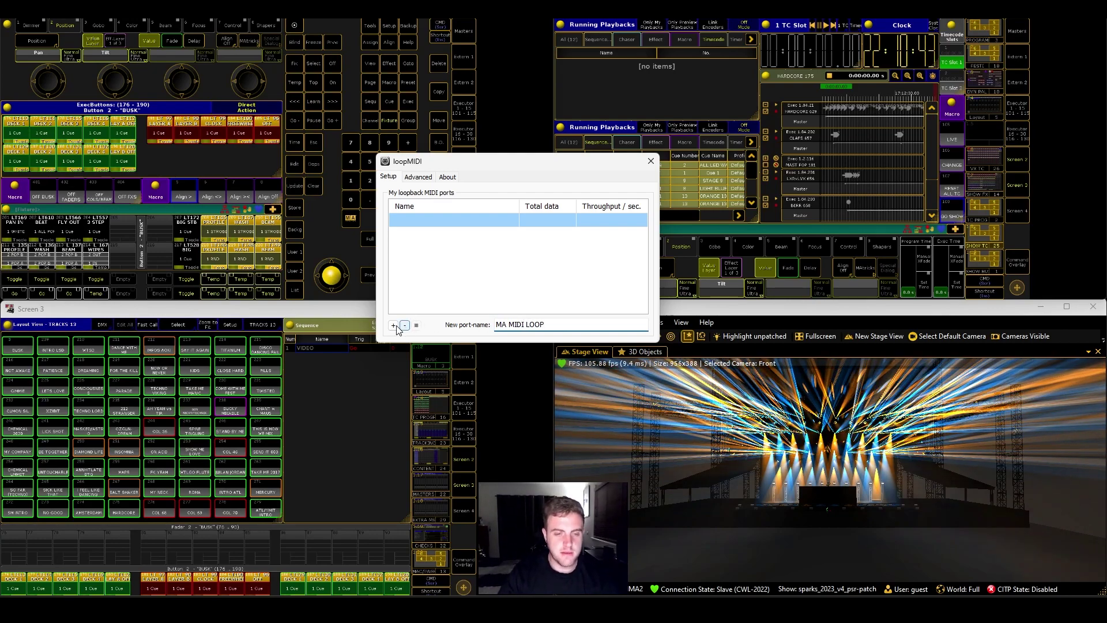
{"action": "left_click", "coordinate": [394, 325]}
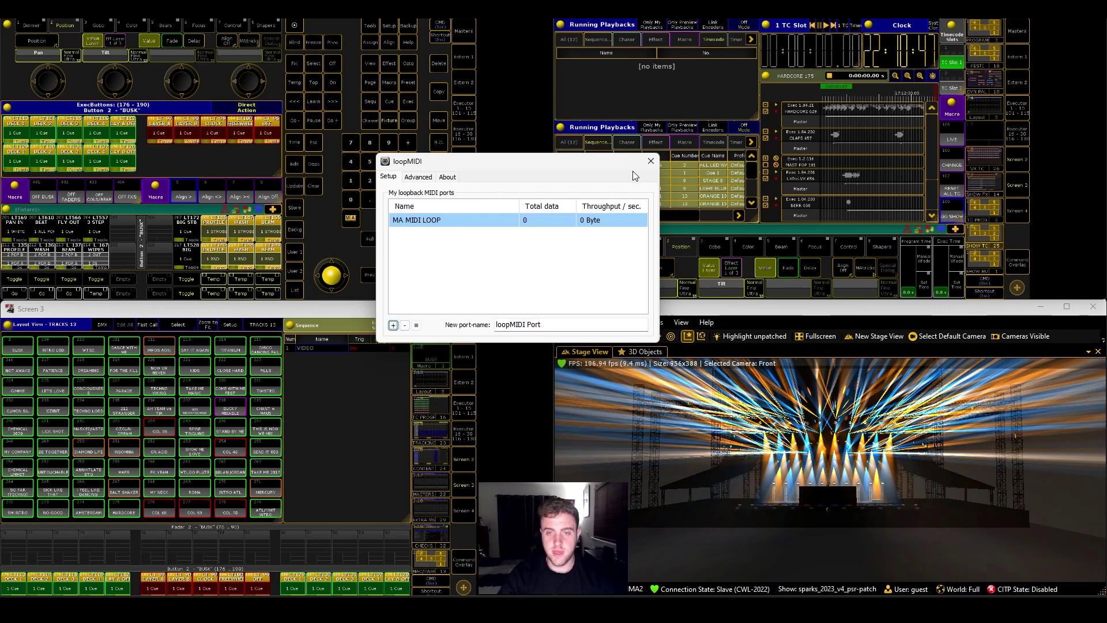
{"action": "left_click", "coordinate": [647, 163]}
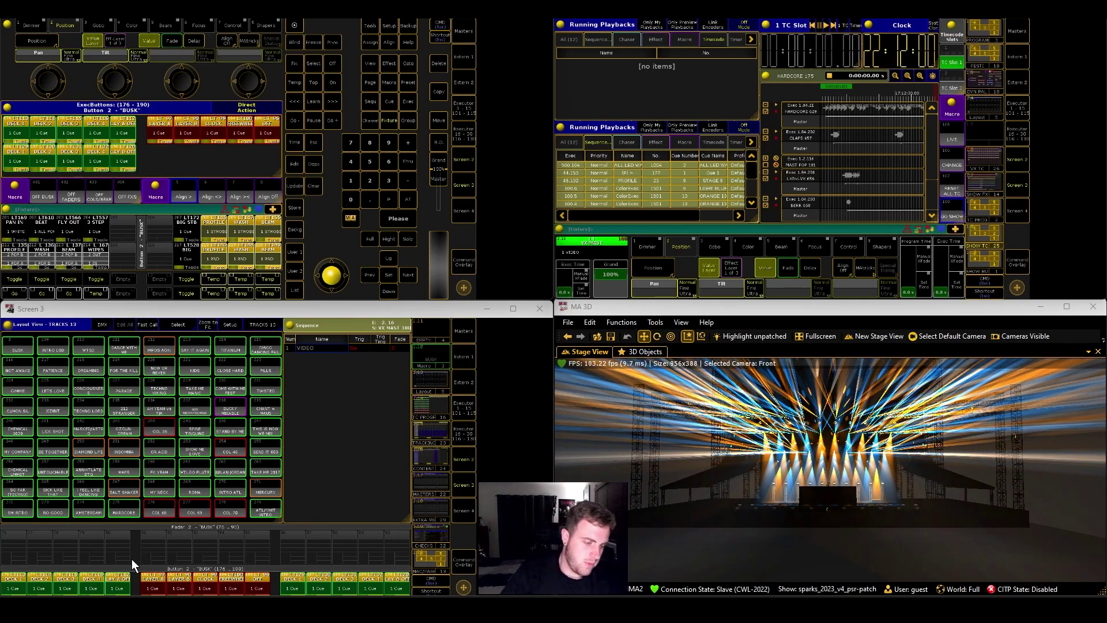
Launch REAPER (x64) from the Windows Start search using 'REA'.
{"action": "key", "text": "super"}
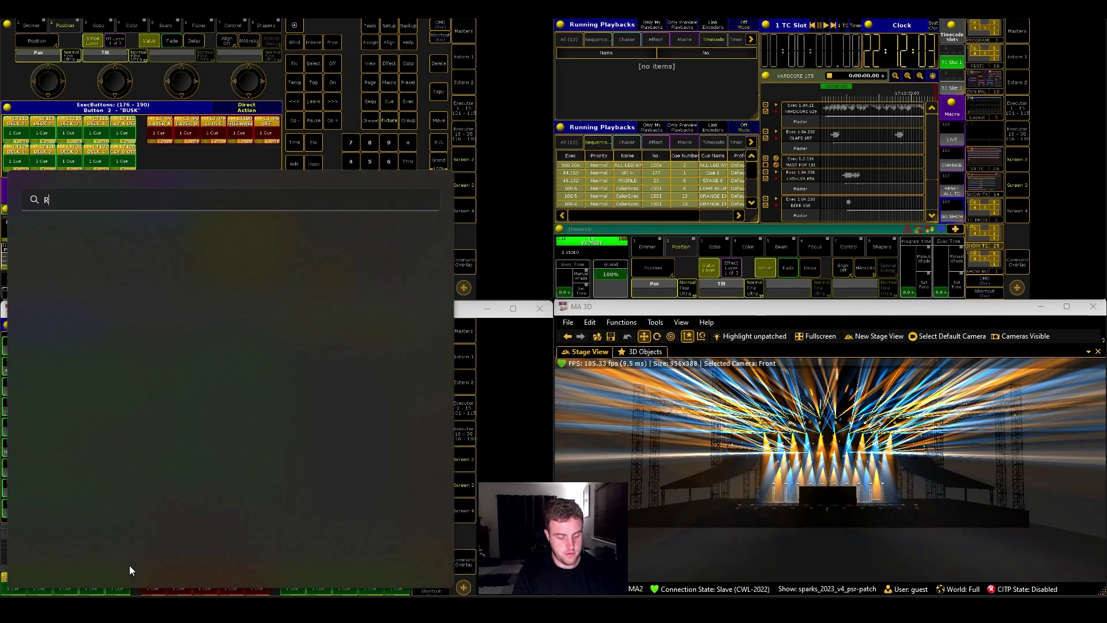
{"action": "type", "text": "REA"}
{"action": "key", "text": "Return"}
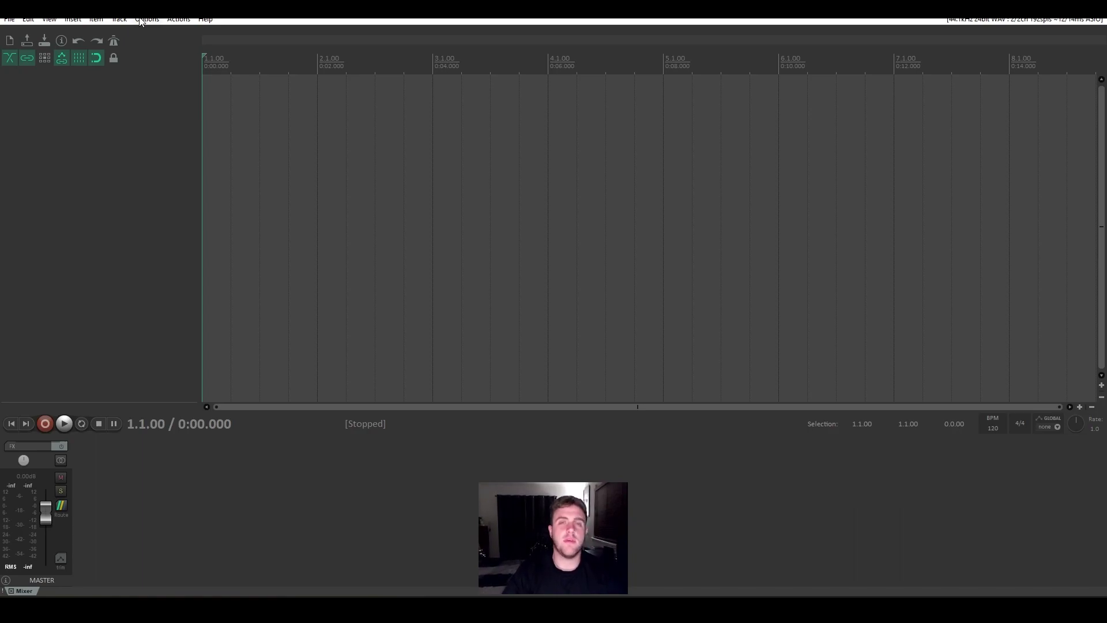
Enable MA MIDI LOOP as a MIDI output under Preferences > MIDI Devices.
{"action": "left_click", "coordinate": [141, 20]}
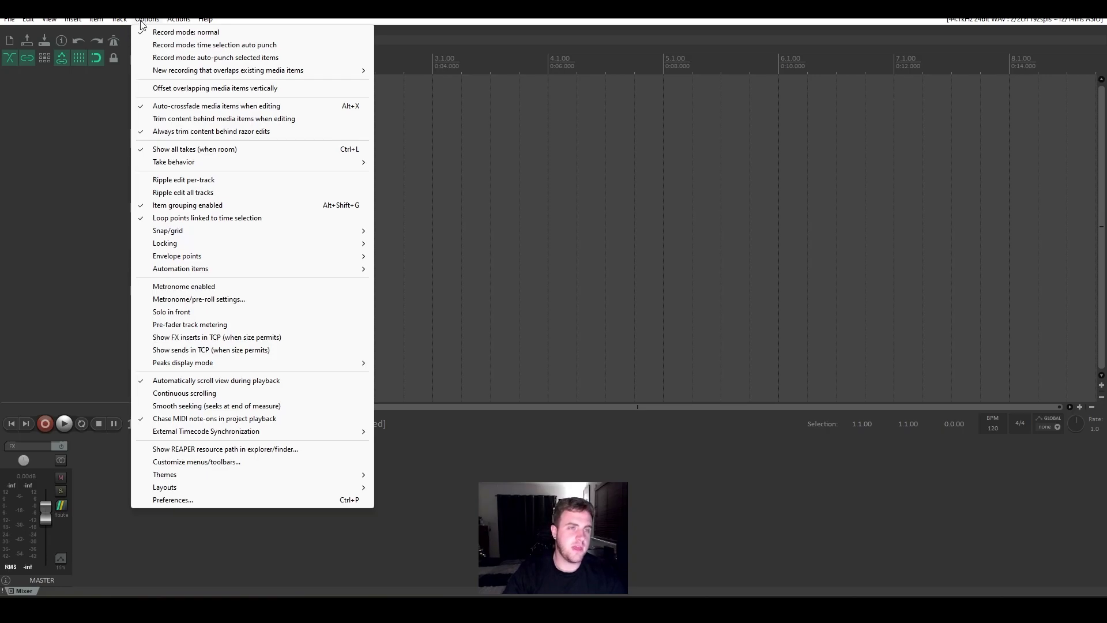
{"action": "left_click", "coordinate": [188, 501]}
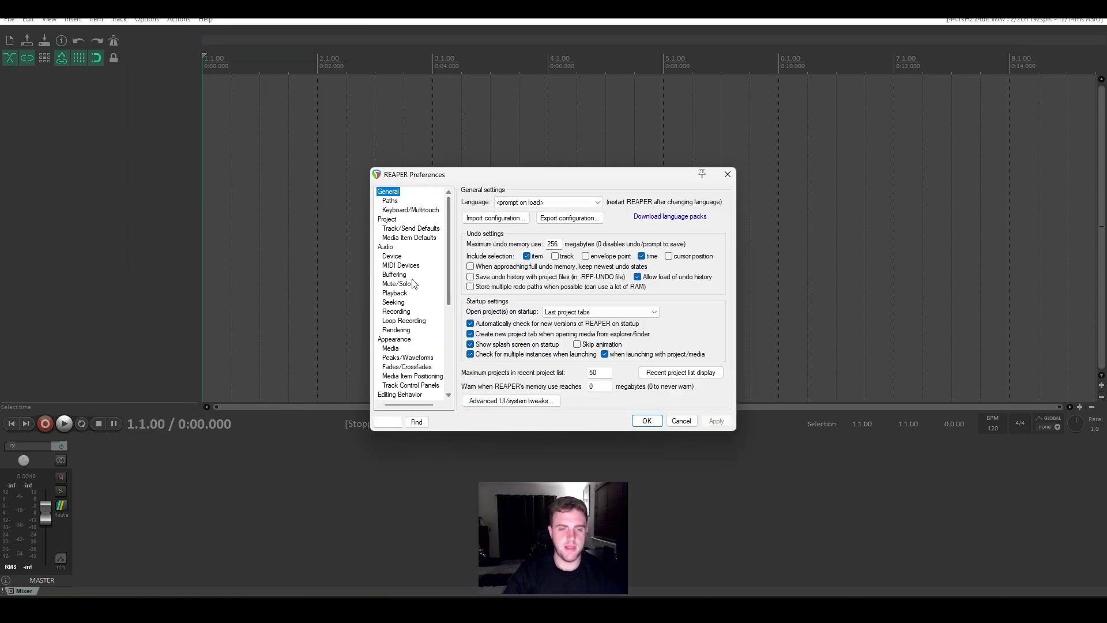
{"action": "left_click", "coordinate": [401, 265]}
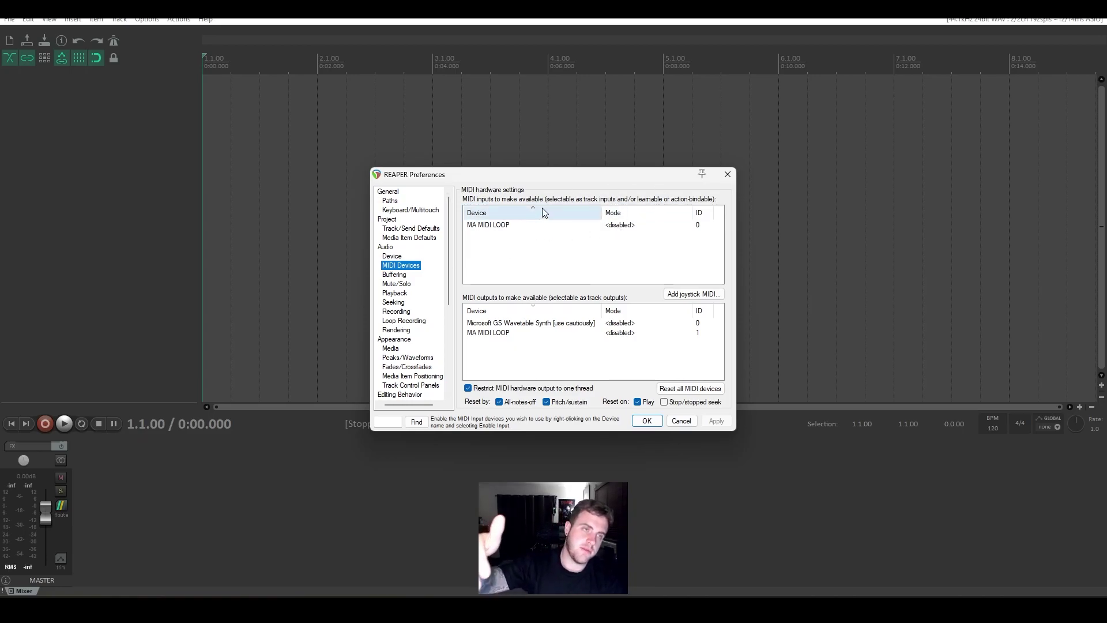
{"action": "right_click", "coordinate": [509, 333]}
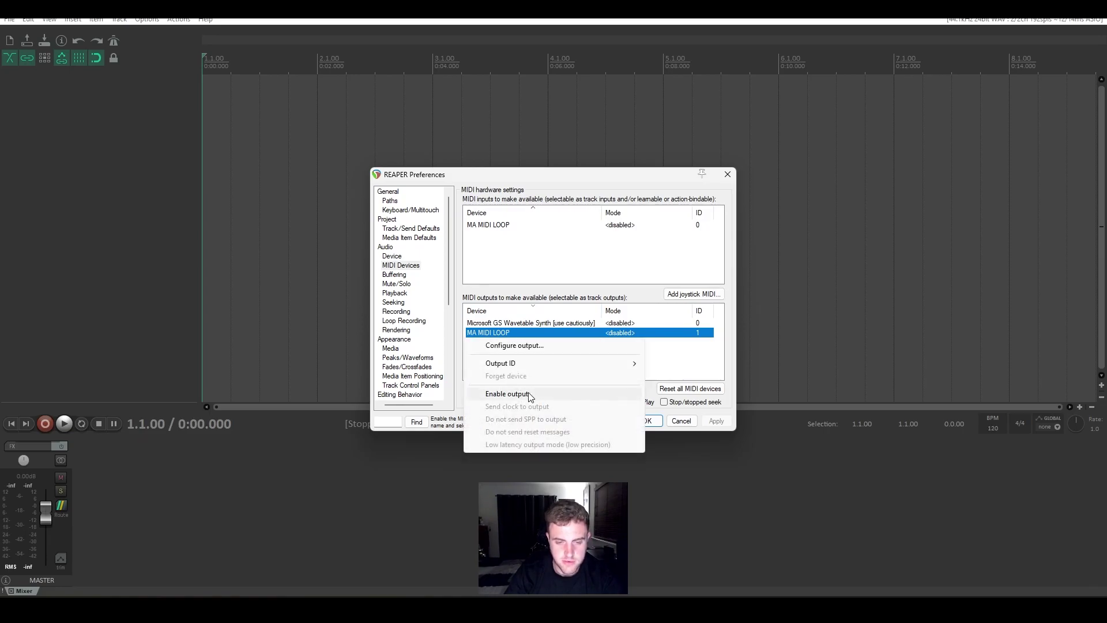
{"action": "left_click", "coordinate": [530, 395]}
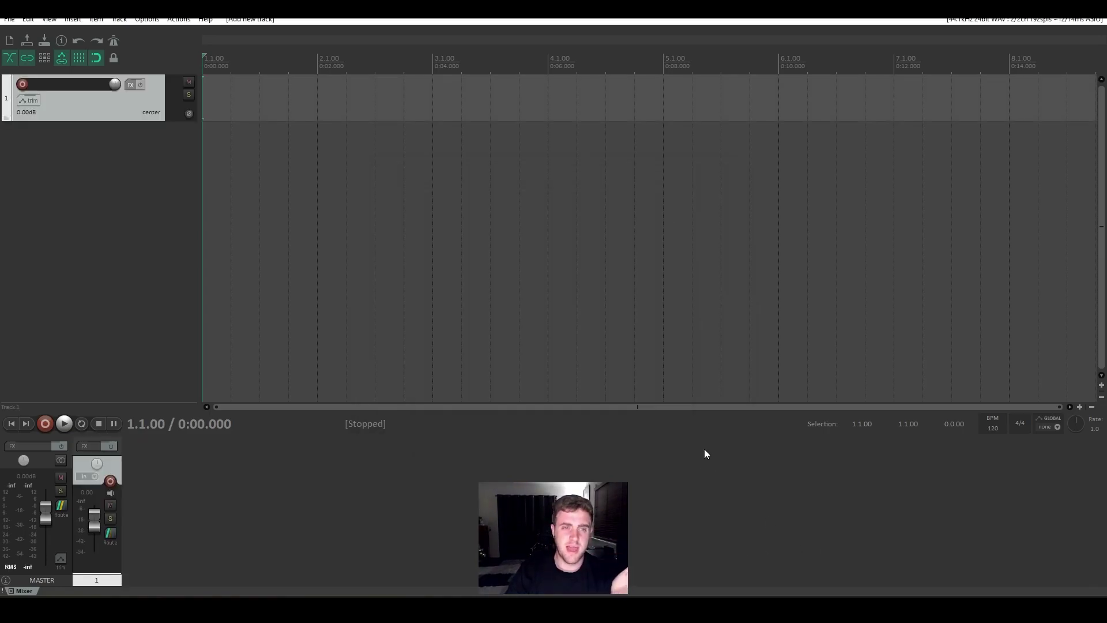
Name track 1 TIMECODE and add a second track named AUDIO FILE.
{"action": "double_click", "coordinate": [89, 85]}
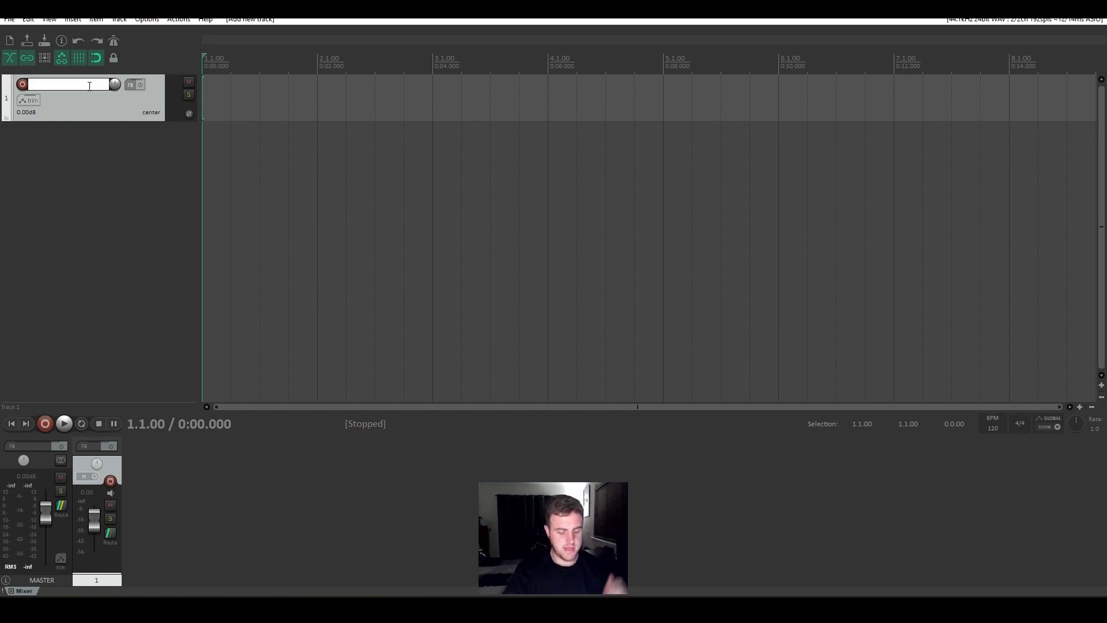
{"action": "type", "text": "TIMECODE"}
{"action": "key", "text": "Return"}
{"action": "left_click", "coordinate": [96, 19]}
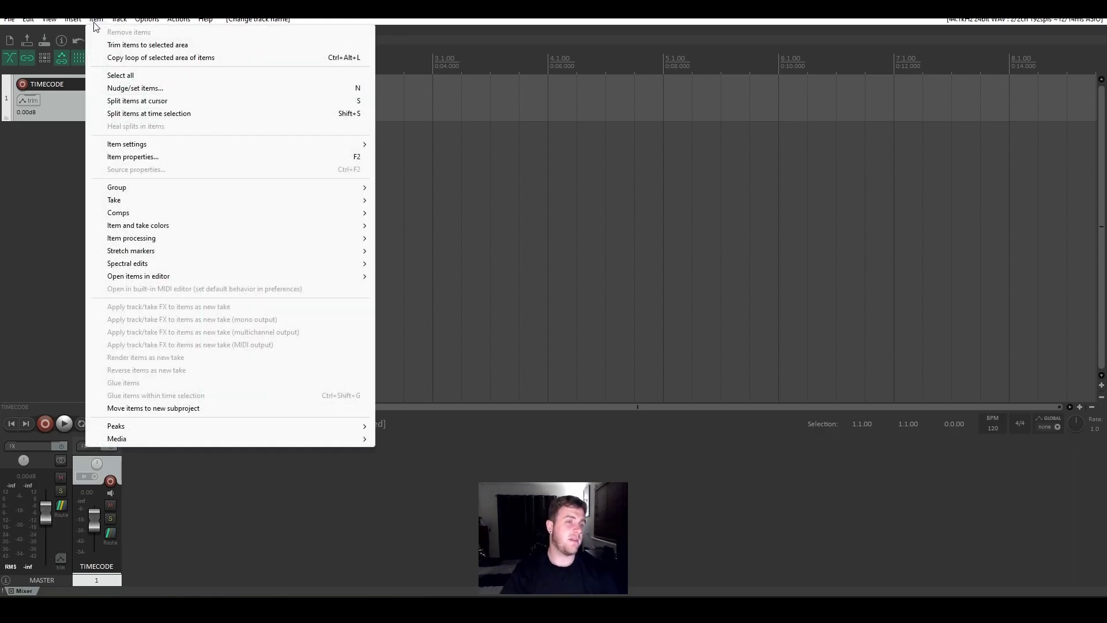
{"action": "left_click", "coordinate": [123, 30]}
{"action": "double_click", "coordinate": [80, 132]}
{"action": "type", "text": "AUDIO FILE"}
{"action": "key", "text": "Return"}
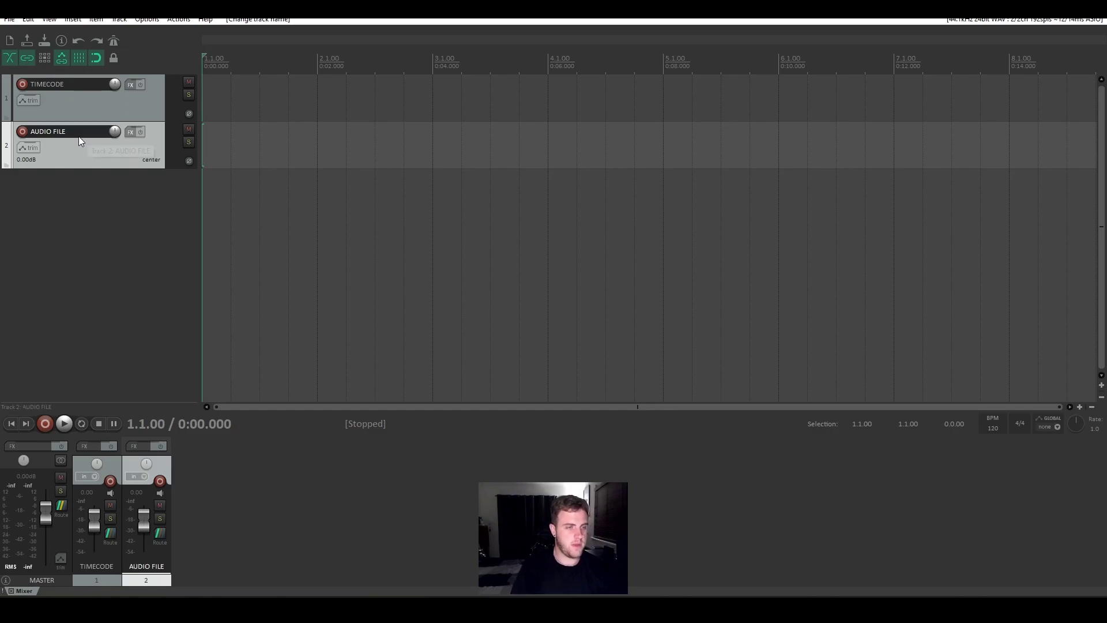
Insert an SMPTE LTC/MTC Timecode Generator item on the TIMECODE track.
{"action": "left_click", "coordinate": [123, 100]}
{"action": "left_click", "coordinate": [95, 19]}
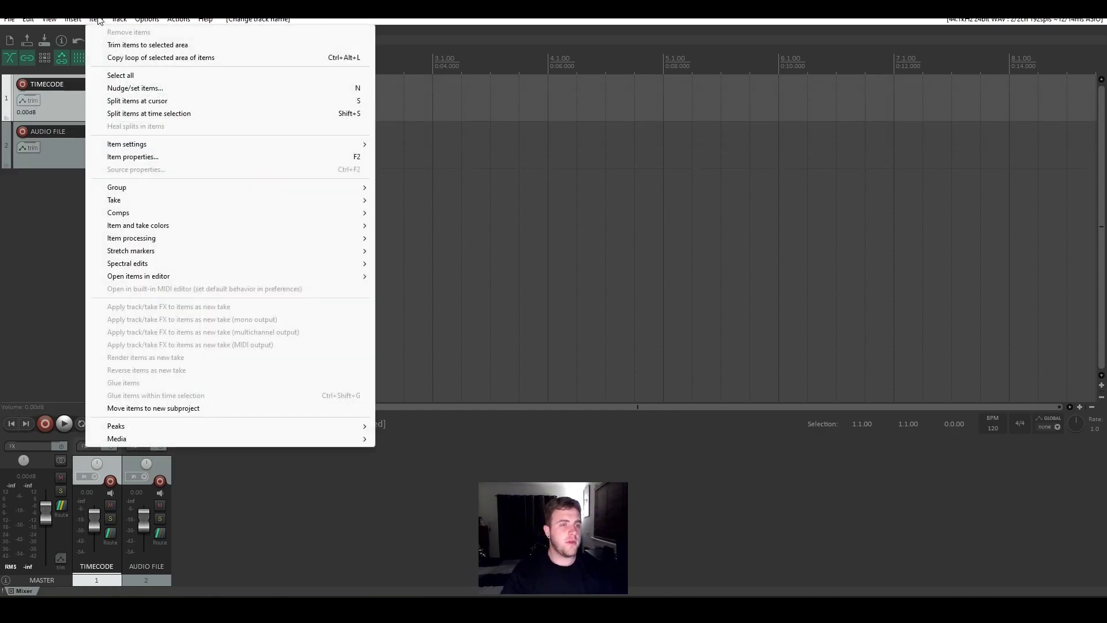
{"action": "mouse_move", "coordinate": [73, 21]}
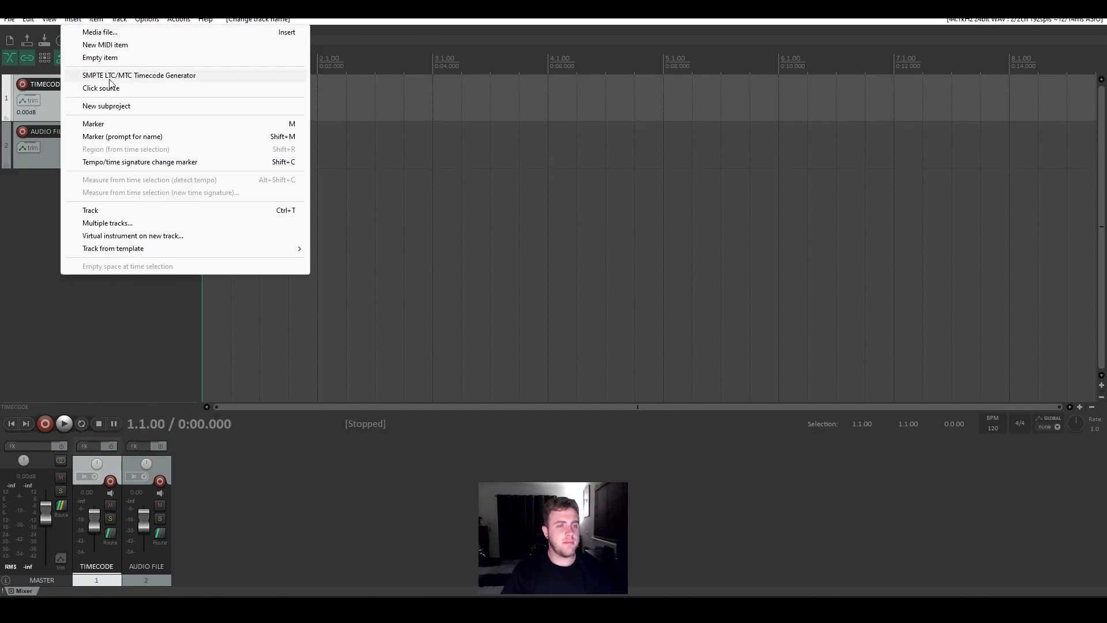
{"action": "left_click", "coordinate": [44, 104]}
{"action": "left_click", "coordinate": [72, 19]}
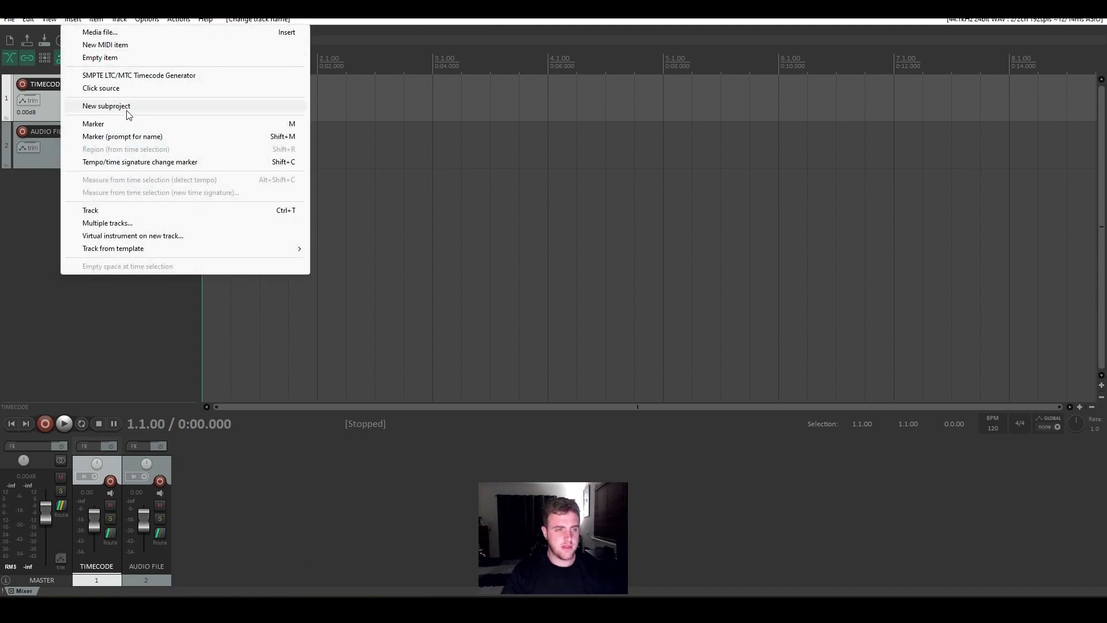
{"action": "left_click", "coordinate": [133, 77]}
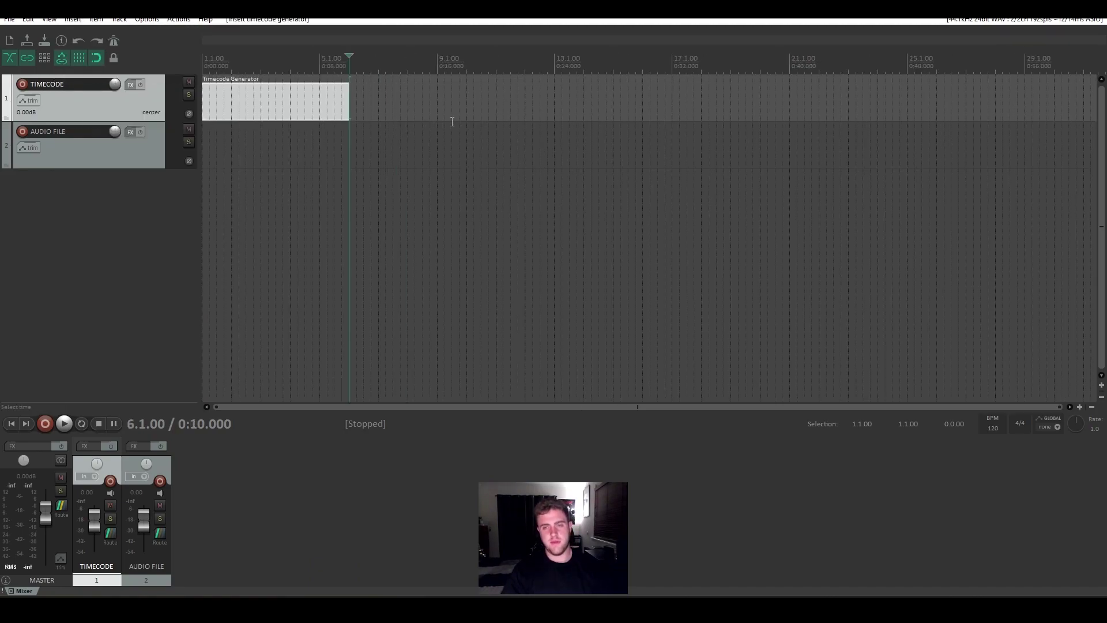
Stretch the Timecode Generator item to about 4:48 and play it back.
{"action": "scroll", "coordinate": [452, 122], "scroll_direction": "down", "scroll_amount": 6}
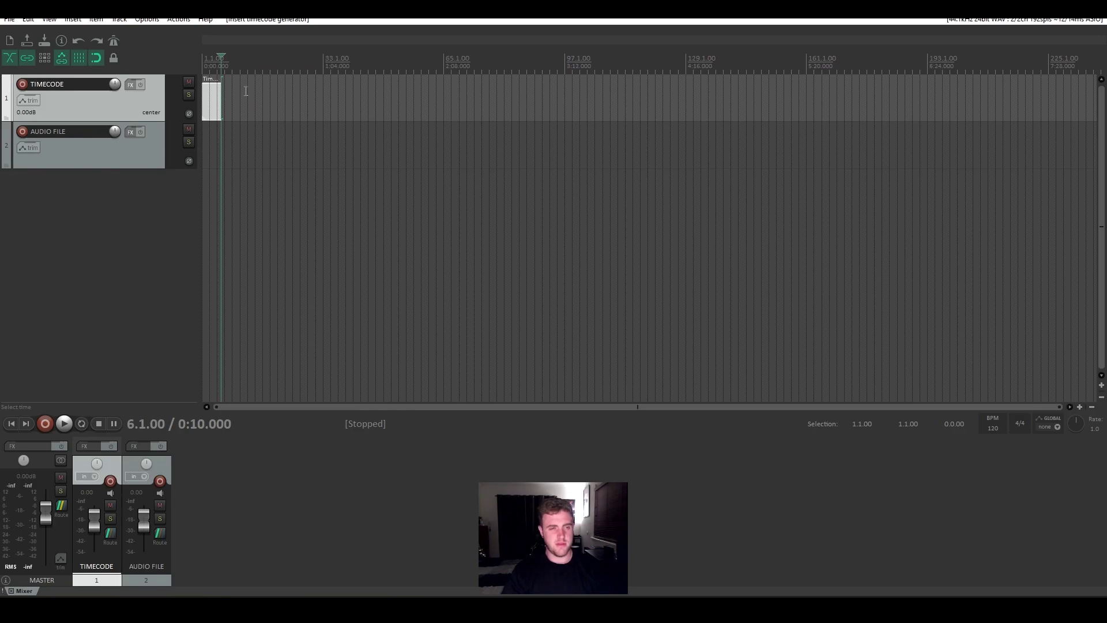
{"action": "left_click_drag", "start_coordinate": [220, 100], "coordinate": [326, 95]}
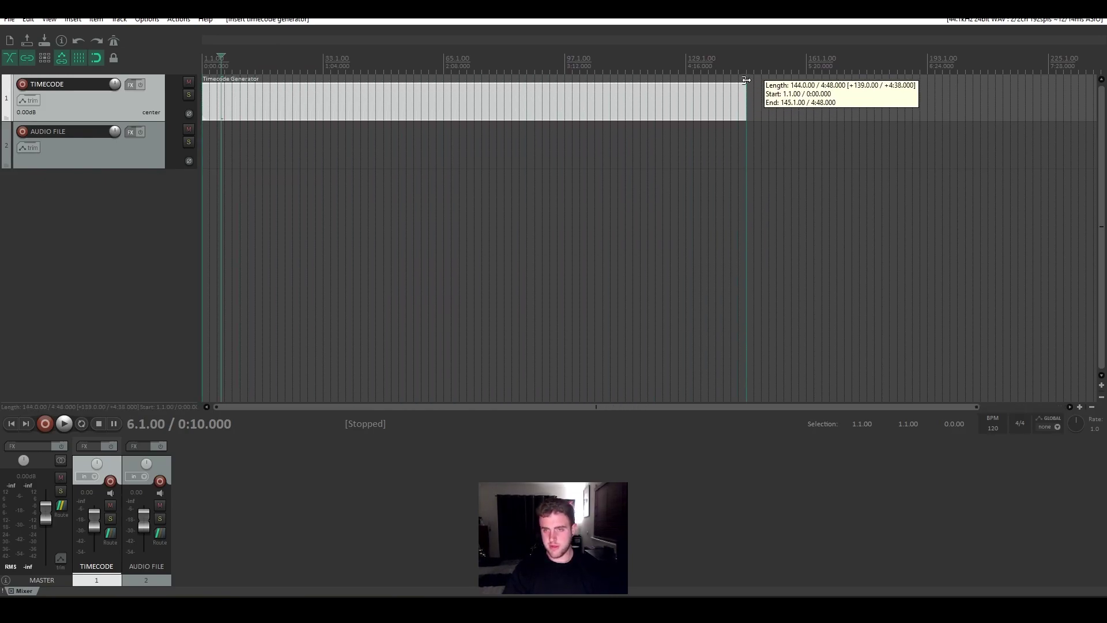
{"action": "mouse_move", "coordinate": [754, 80]}
{"action": "left_mouse_down"}
{"action": "mouse_move", "coordinate": [801, 78]}
{"action": "mouse_move", "coordinate": [747, 77]}
{"action": "left_mouse_up"}
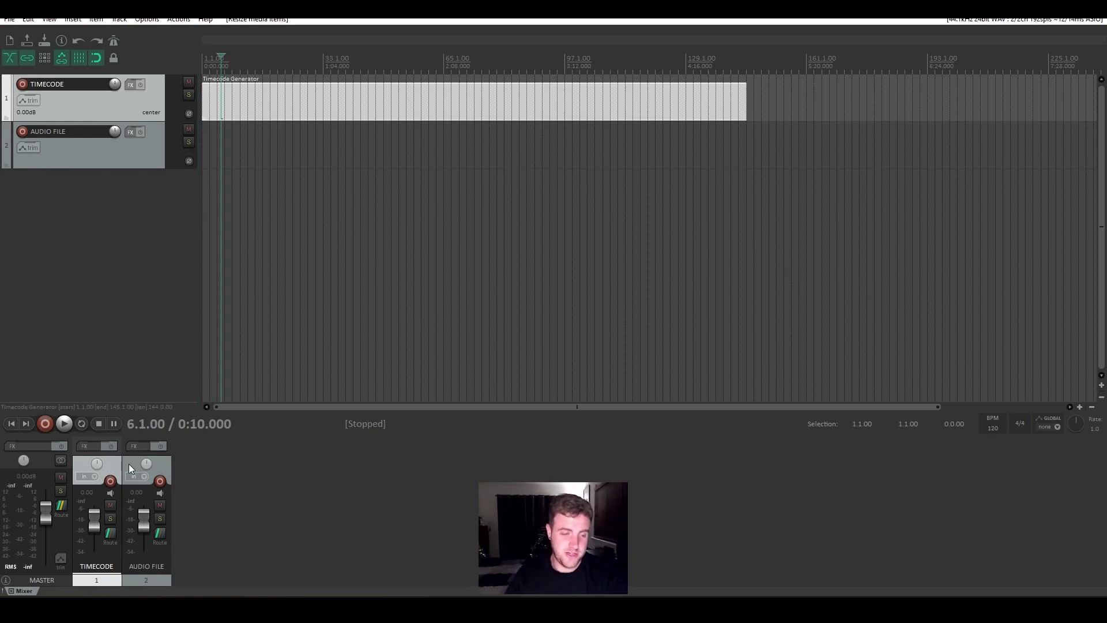
{"action": "left_click", "coordinate": [64, 424]}
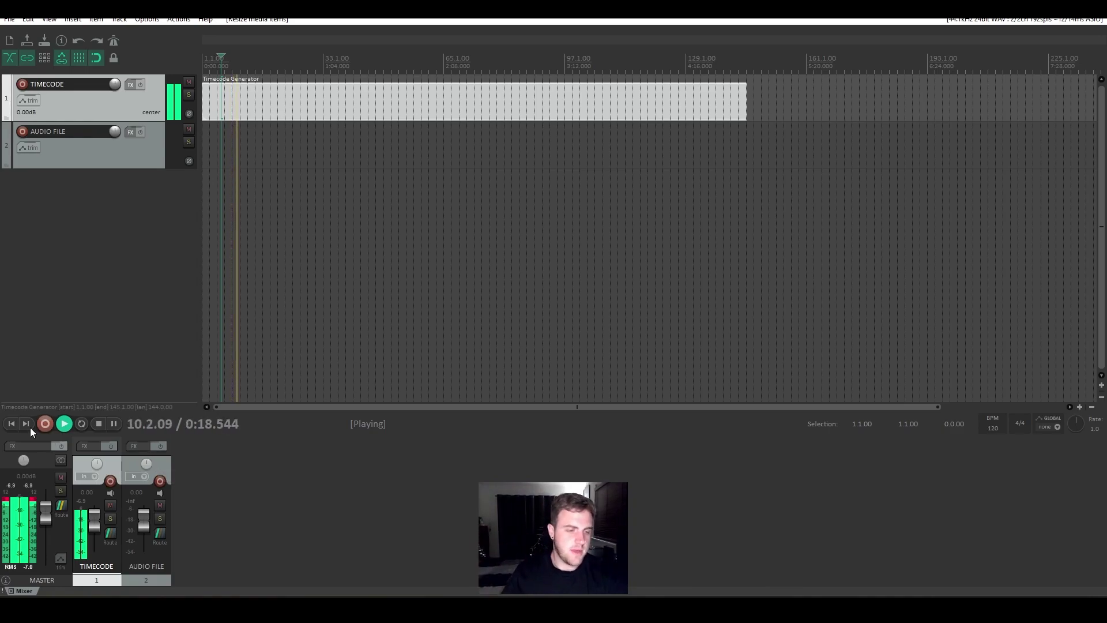
{"action": "left_click", "coordinate": [64, 424]}
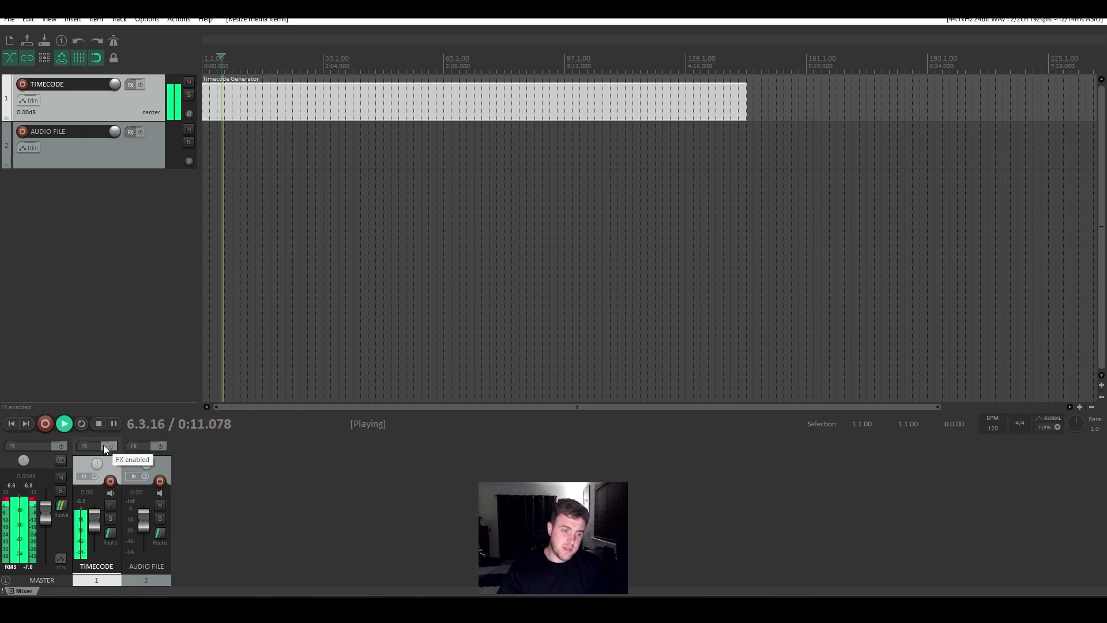
Route the TIMECODE track to MIDI hardware output MA MIDI LOOP with Master send unchecked.
{"action": "left_click", "coordinate": [99, 424]}
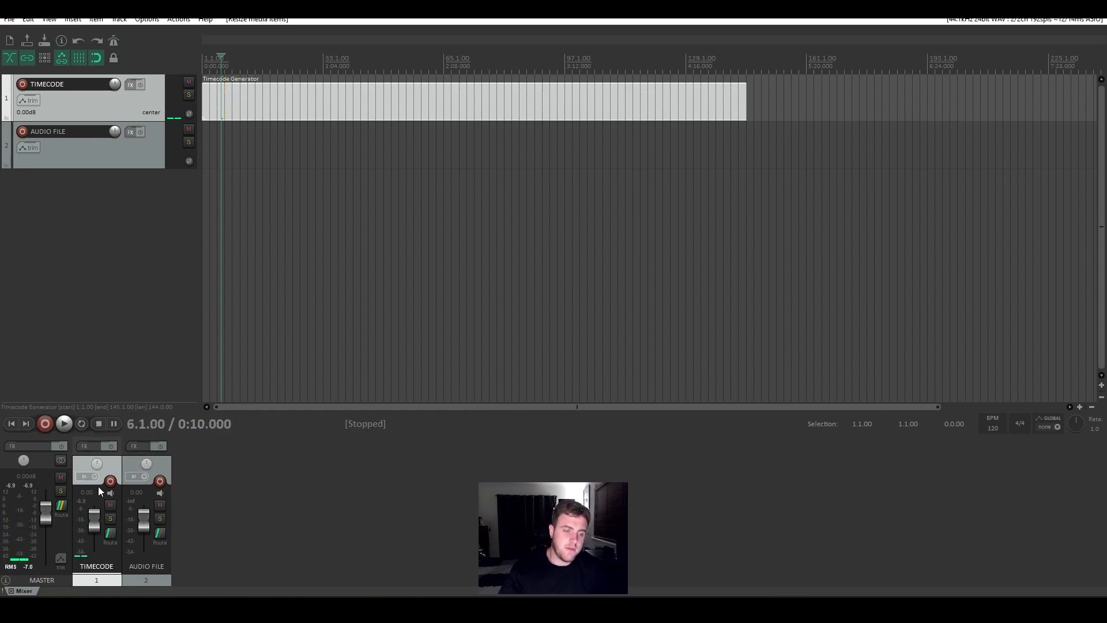
{"action": "left_click", "coordinate": [110, 533]}
{"action": "left_click_drag", "start_coordinate": [187, 446], "coordinate": [290, 205]}
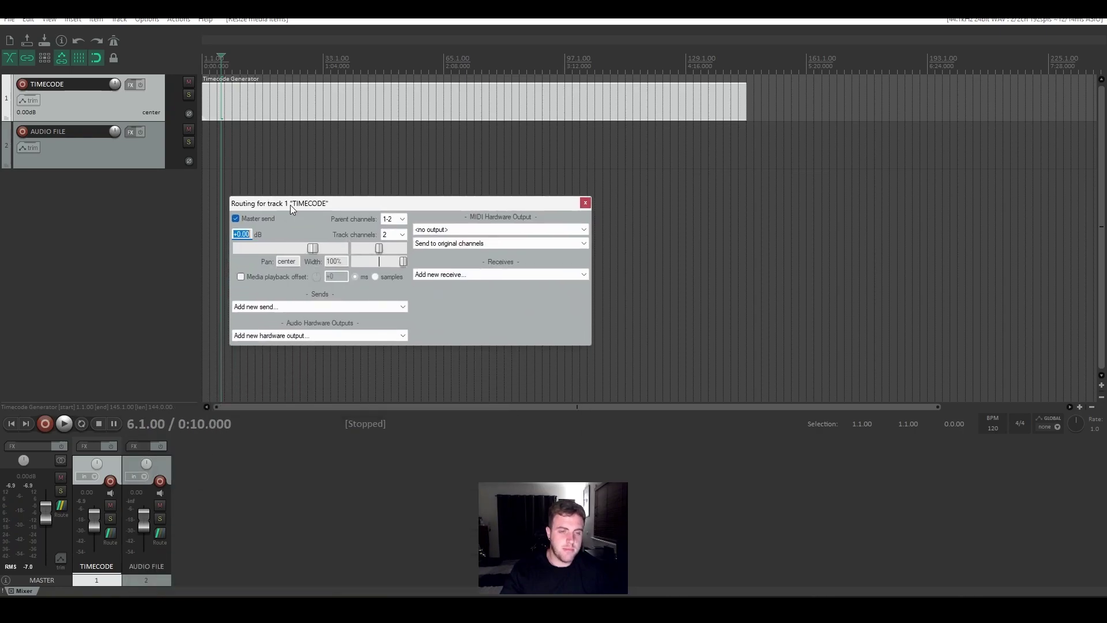
{"action": "left_click", "coordinate": [252, 220]}
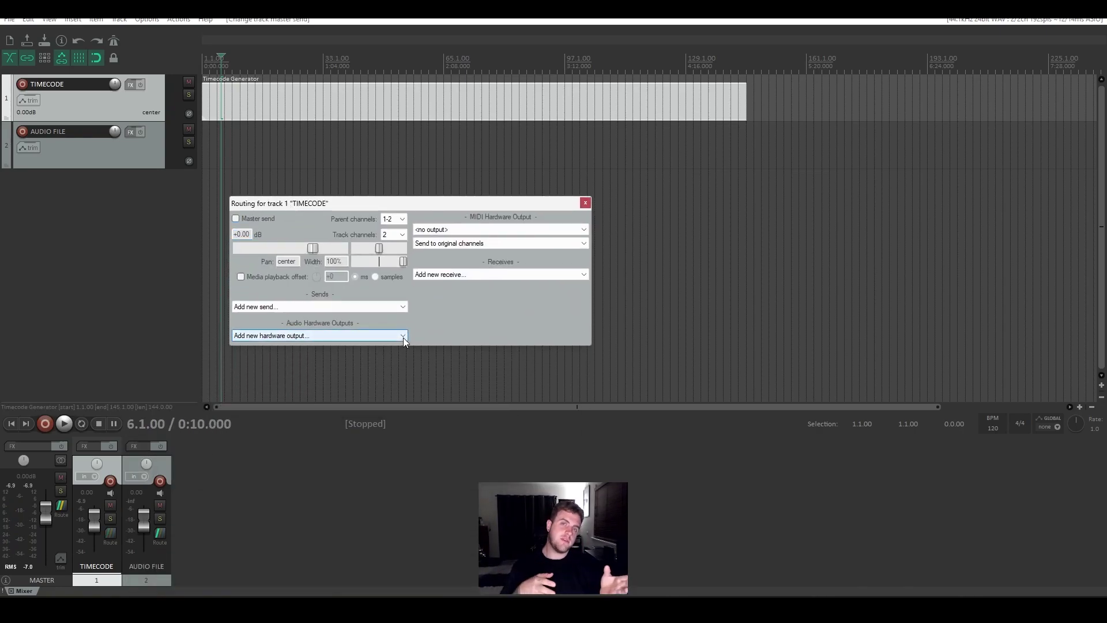
{"action": "left_click", "coordinate": [475, 229]}
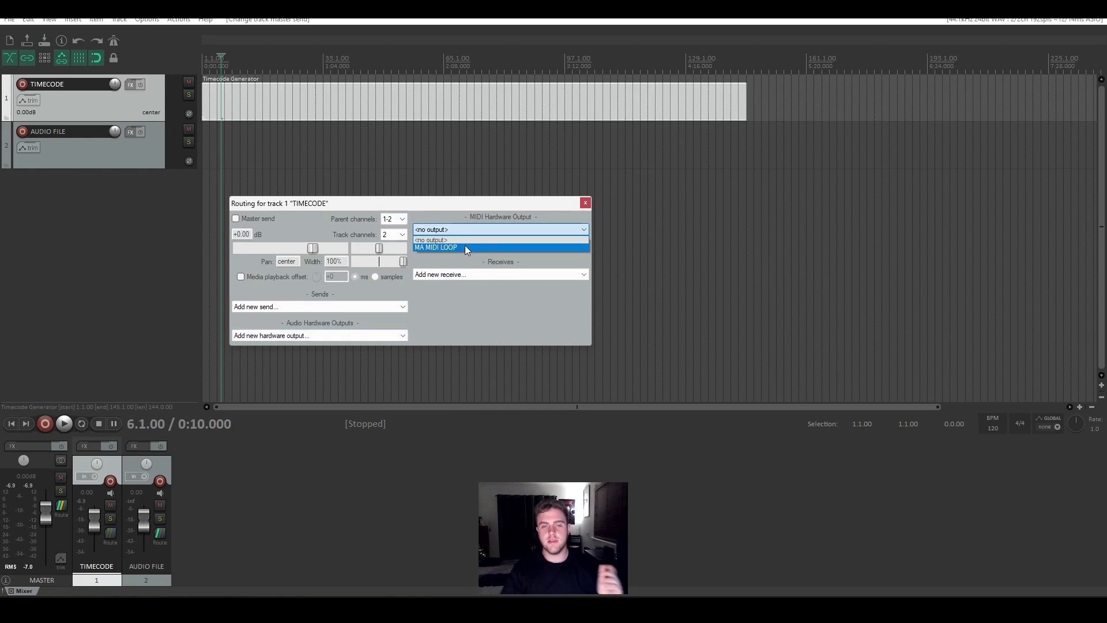
{"action": "left_click", "coordinate": [465, 247]}
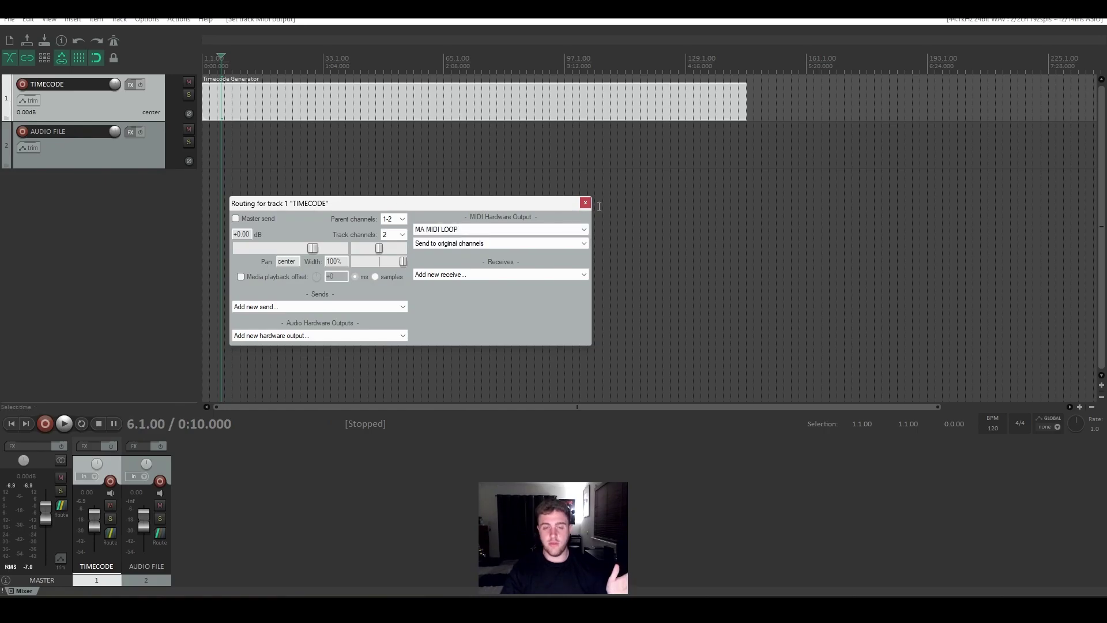
{"action": "left_click", "coordinate": [960, 610]}
Open loopMIDI from the system tray to watch port traffic, then stop playback.
{"action": "left_click", "coordinate": [959, 554]}
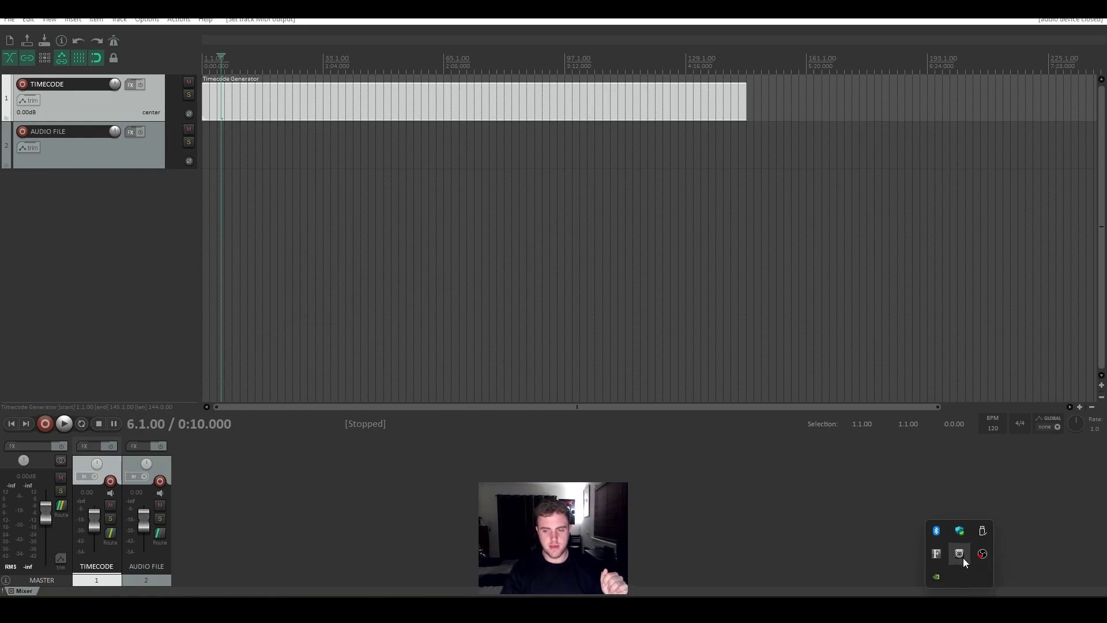
{"action": "left_click", "coordinate": [651, 159]}
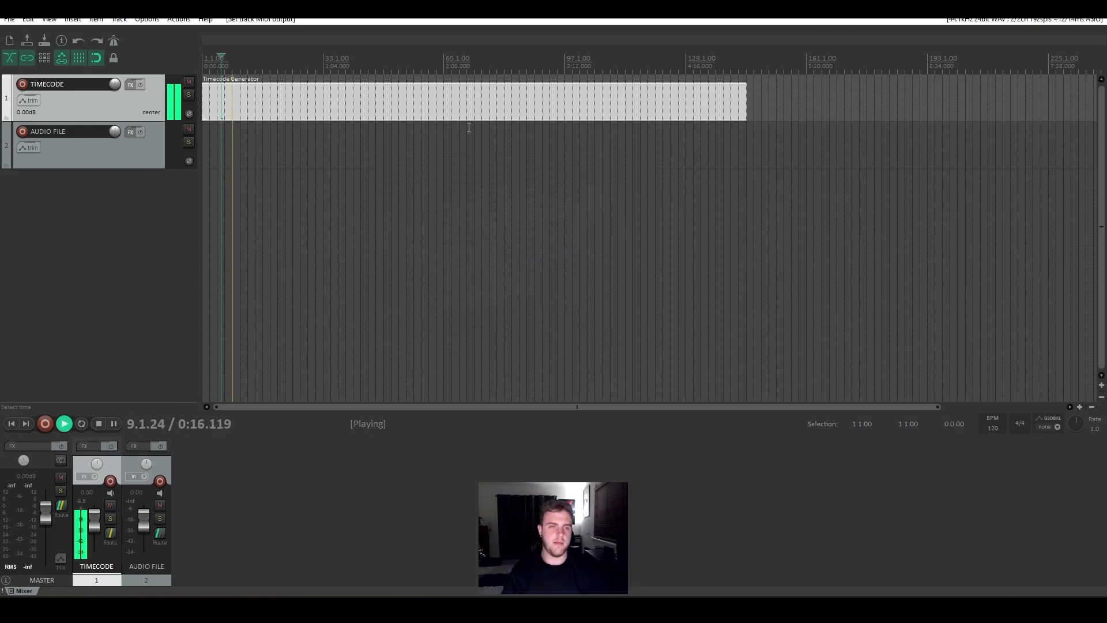
{"action": "key", "text": "space"}
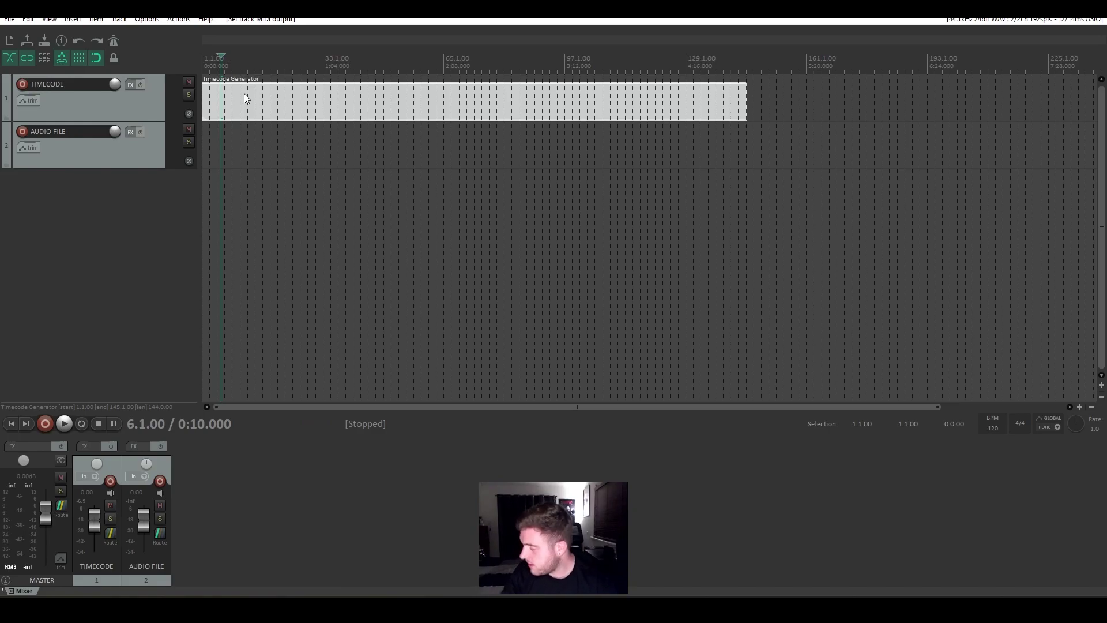
Rename the timecode item DREAMING and set the generator to Send MIDI (MTC) at 25 fps.
{"action": "double_click", "coordinate": [266, 98]}
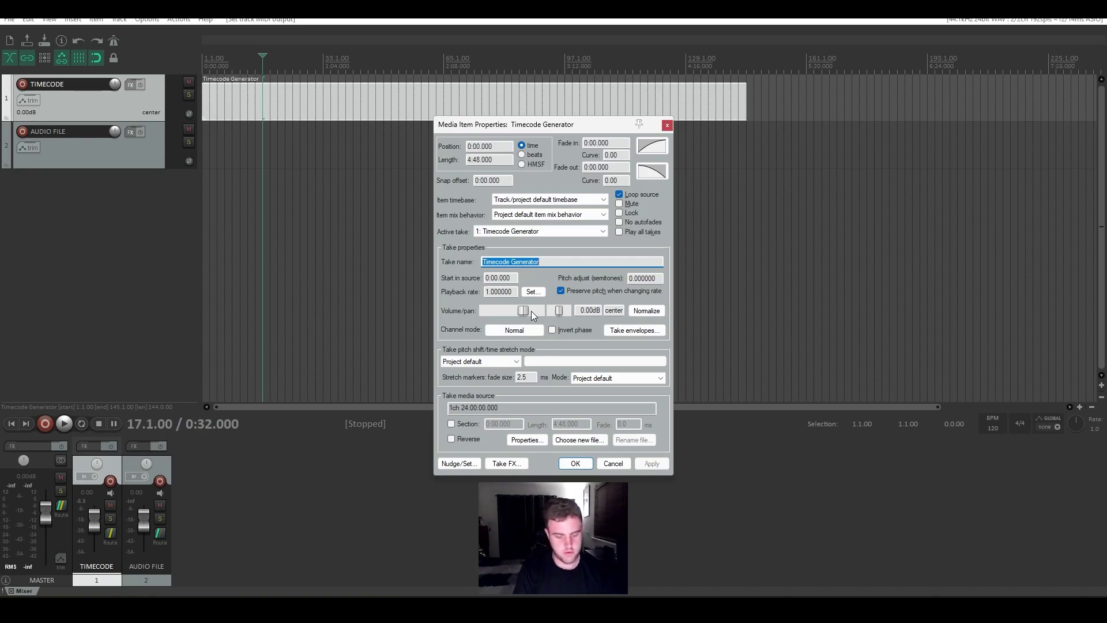
{"action": "type", "text": "DREAMING"}
{"action": "left_click", "coordinate": [532, 439]}
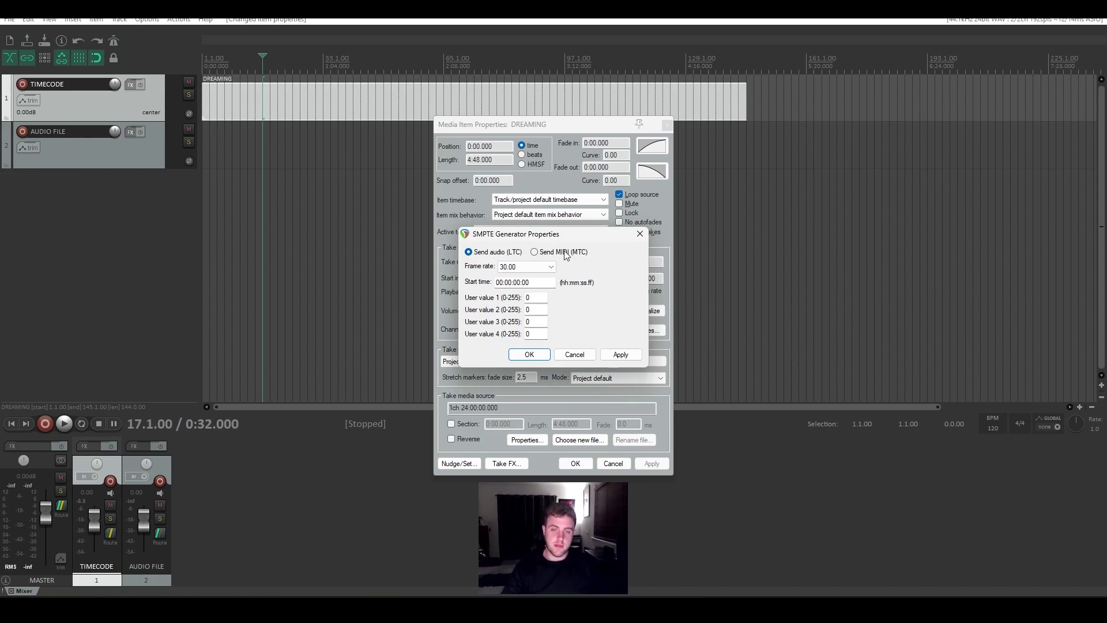
{"action": "left_click", "coordinate": [565, 252]}
{"action": "left_click", "coordinate": [551, 266]}
{"action": "left_click", "coordinate": [525, 292]}
Set the timecode start time to 02:50:00:00 and confirm both dialogs.
{"action": "left_click", "coordinate": [506, 282]}
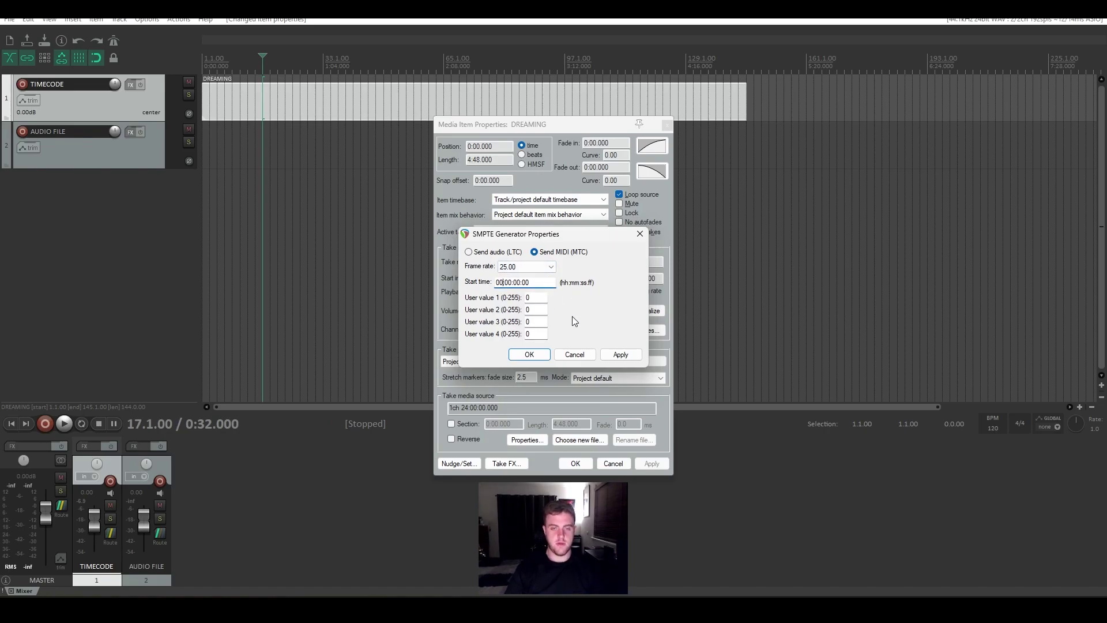
{"action": "type", "text": "2:"}
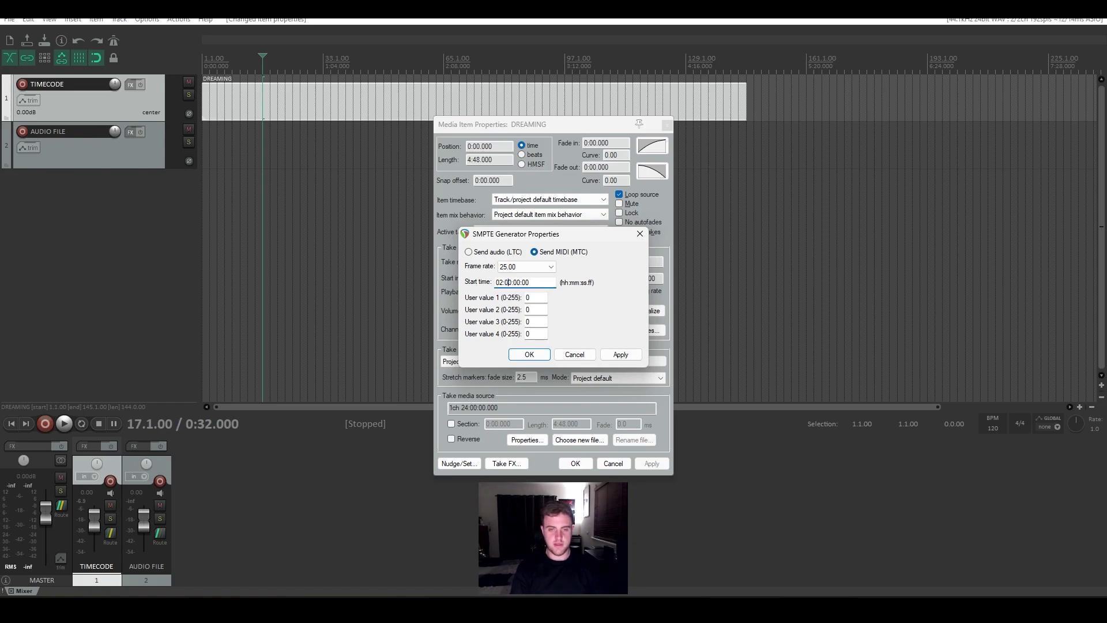
{"action": "type", "text": "5"}
{"action": "left_click", "coordinate": [620, 354]}
{"action": "left_click", "coordinate": [531, 354]}
{"action": "left_click", "coordinate": [588, 461]}
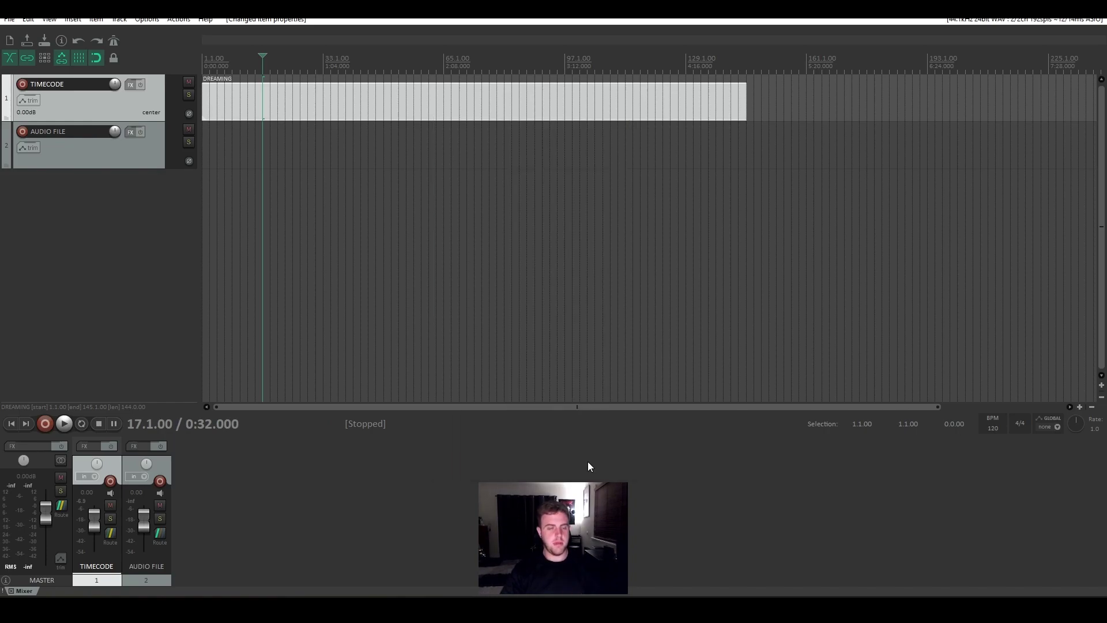
Play the project and open loopMIDI from the tray to confirm data arrives.
{"action": "key", "text": "space"}
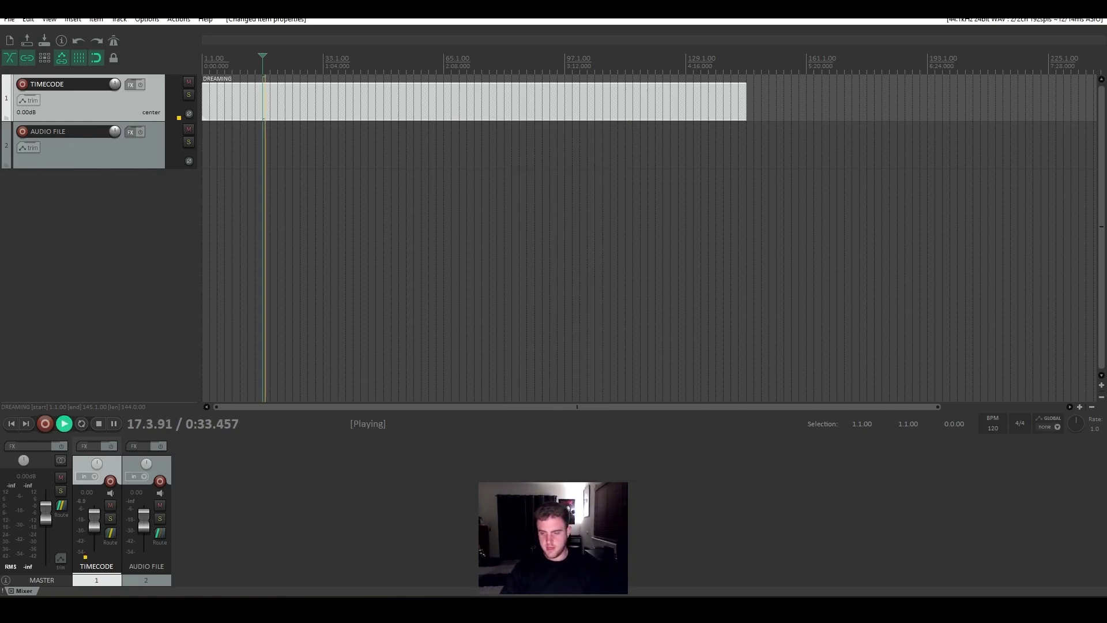
{"action": "left_click", "coordinate": [955, 594]}
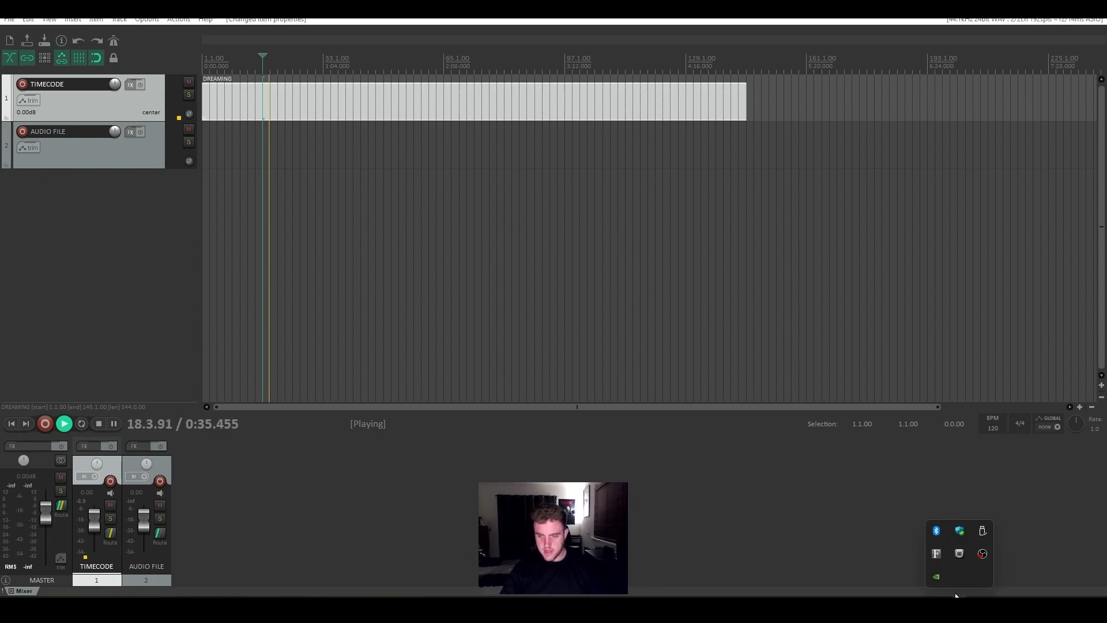
{"action": "left_click", "coordinate": [960, 554]}
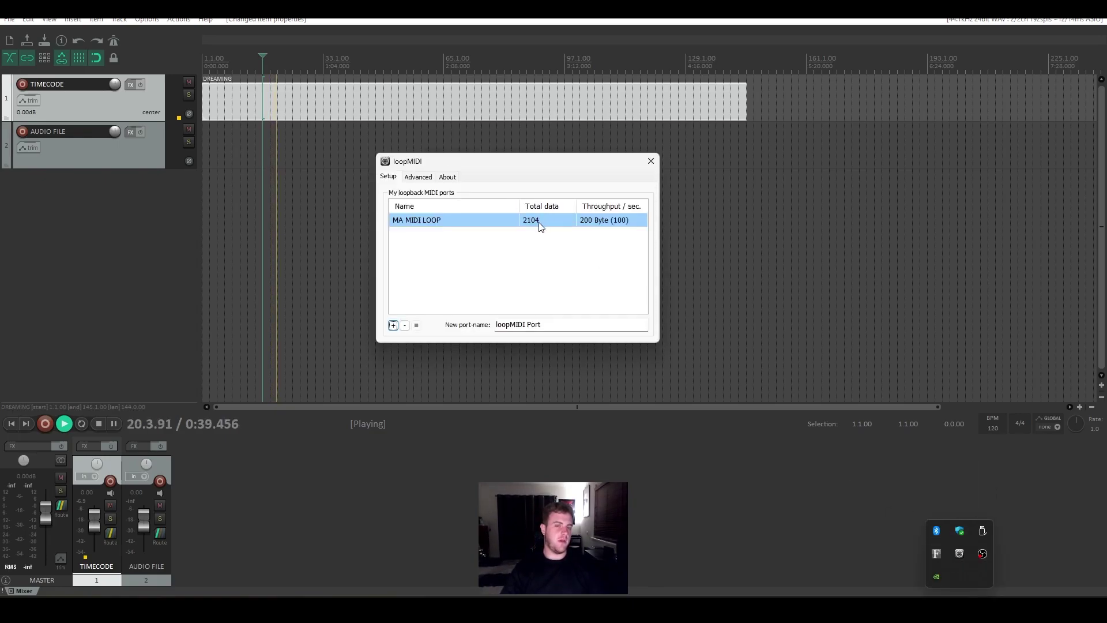
Import Dreaming - Will Sparks Sparks.wav onto the AUDIO FILE track and play it with the timecode.
{"action": "left_click", "coordinate": [93, 158]}
{"action": "key", "text": "space"}
{"action": "left_click", "coordinate": [92, 157]}
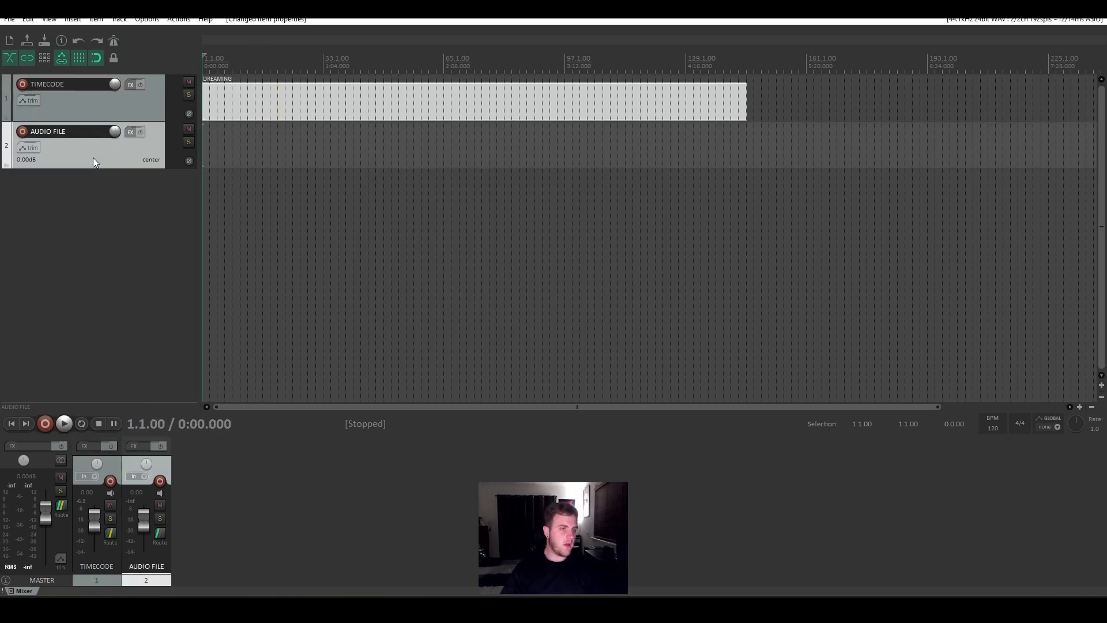
{"action": "left_click", "coordinate": [78, 22]}
{"action": "left_click", "coordinate": [86, 29]}
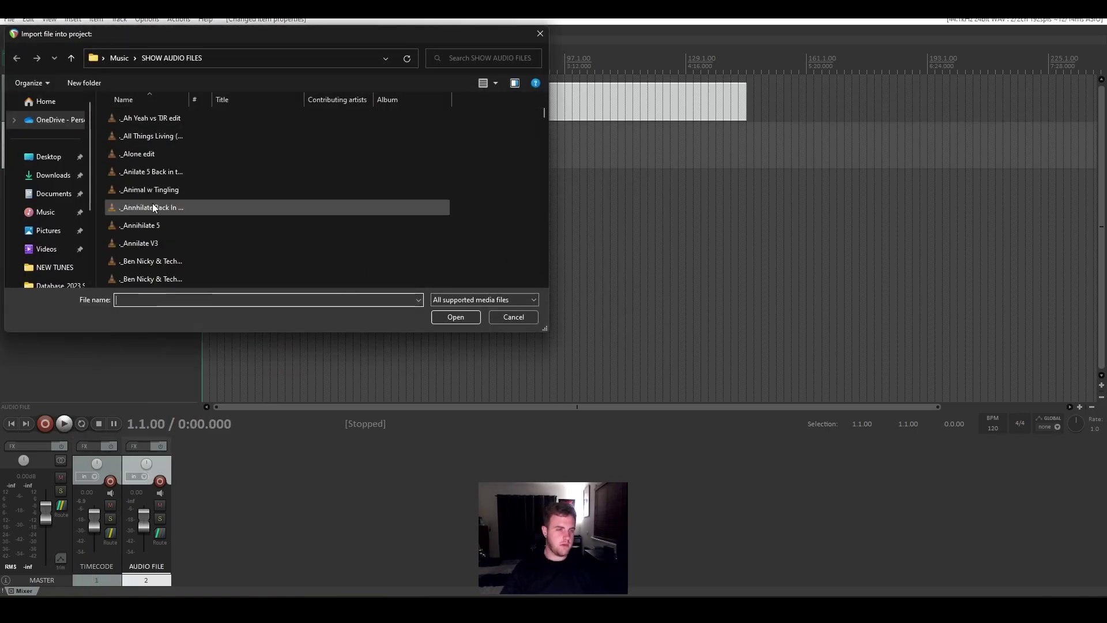
{"action": "scroll", "coordinate": [152, 208], "scroll_direction": "down", "scroll_amount": 15}
{"action": "left_click", "coordinate": [151, 261]}
{"action": "key", "text": "Return"}
{"action": "key", "text": "space"}
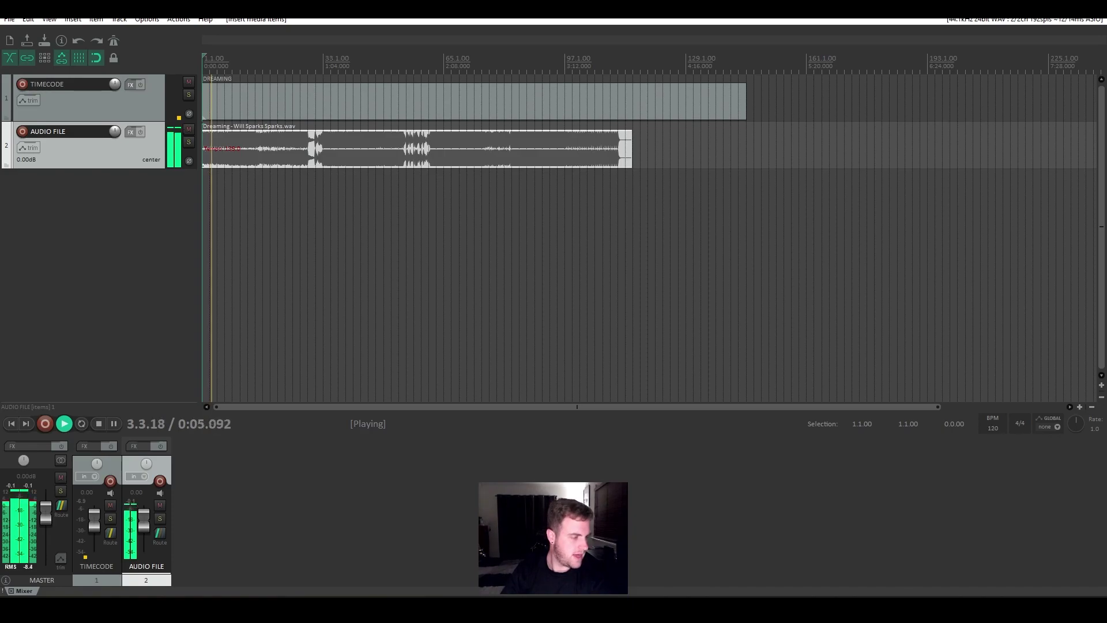
{"action": "key", "text": "space"}
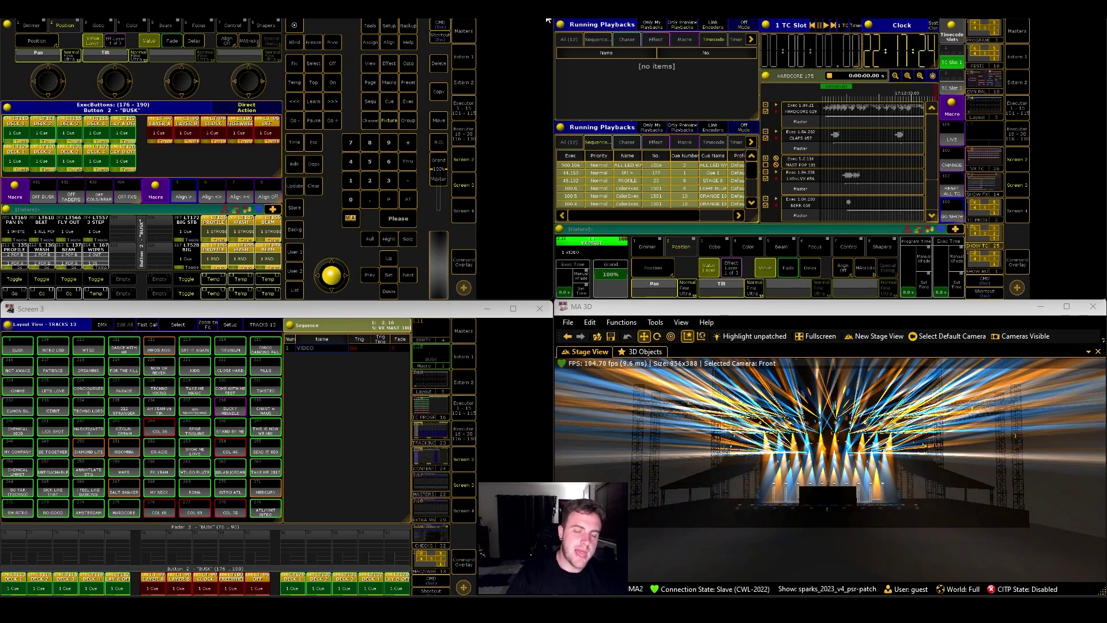
Restart grandMA2 onPC, then turn off all running playbacks with Everything Off.
{"action": "key", "text": "alt+F4"}
{"action": "left_click", "coordinate": [102, 202]}
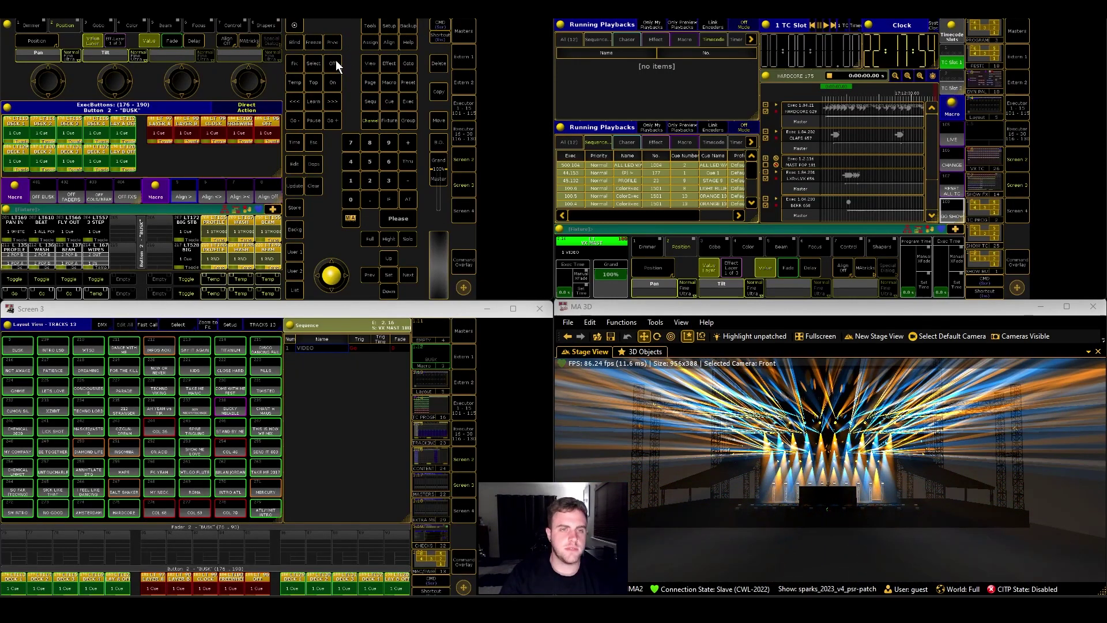
{"action": "left_click", "coordinate": [335, 62]}
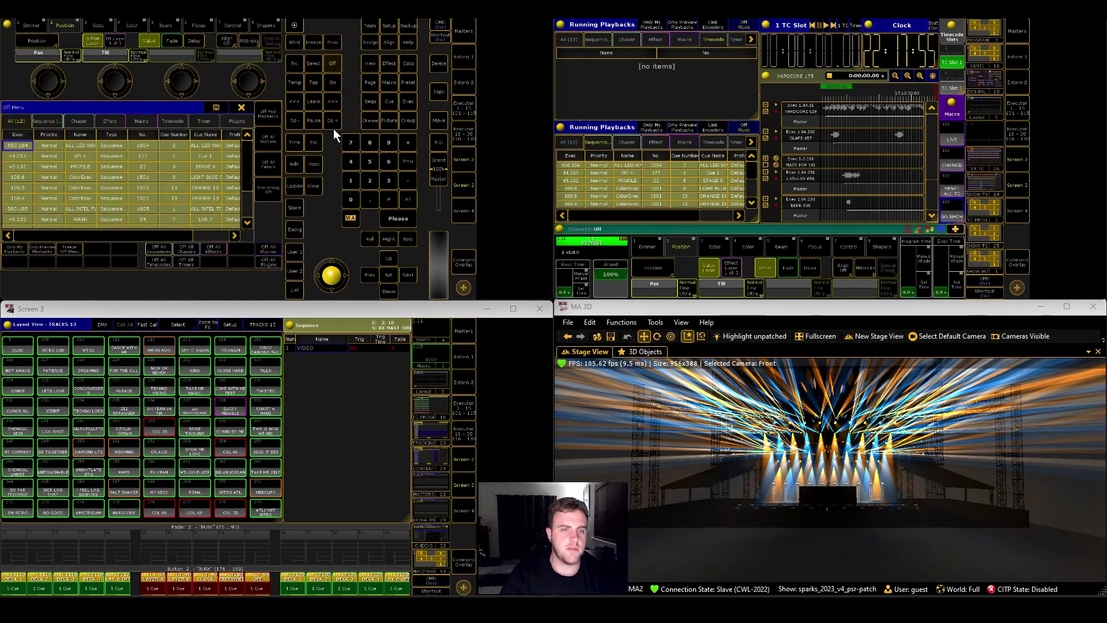
{"action": "left_click", "coordinate": [268, 190]}
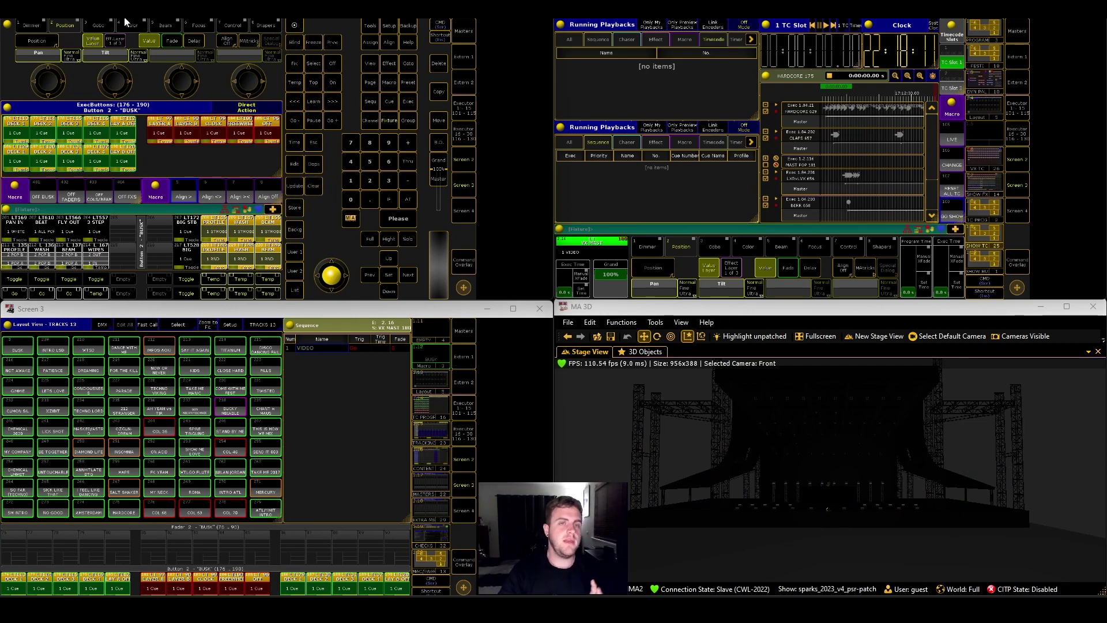
{"action": "left_click", "coordinate": [389, 26]}
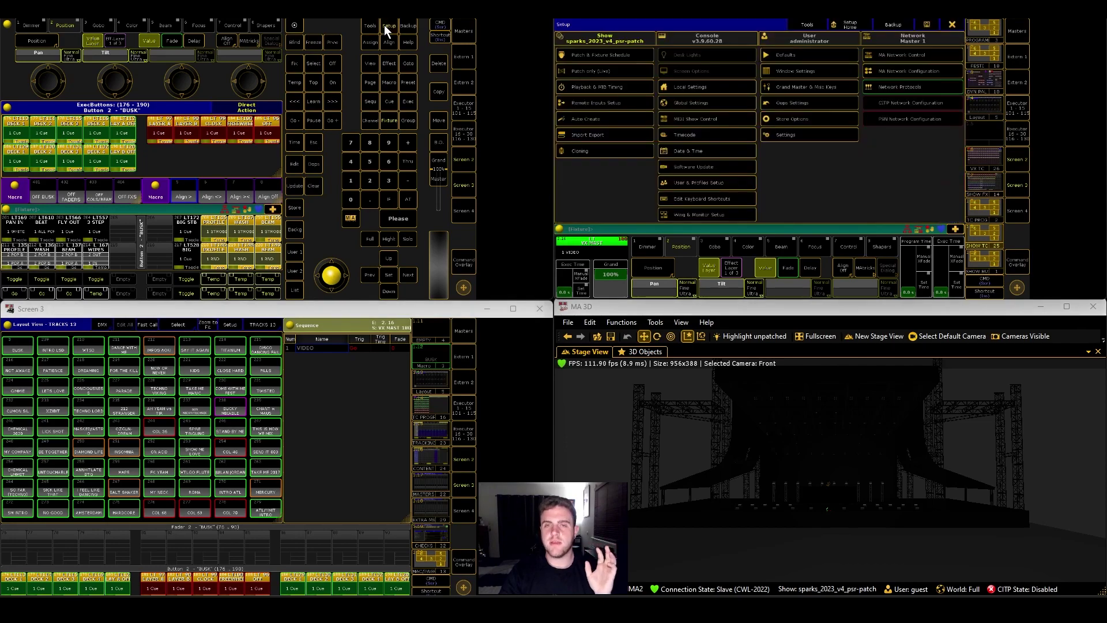
{"action": "left_click", "coordinate": [916, 71]}
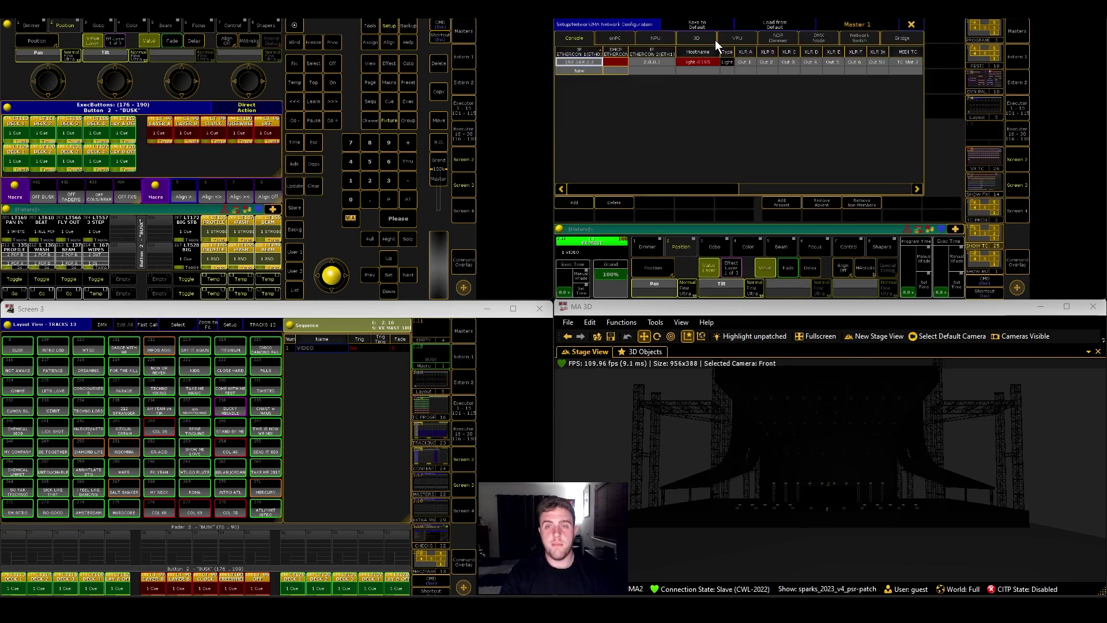
{"action": "left_click", "coordinate": [623, 38]}
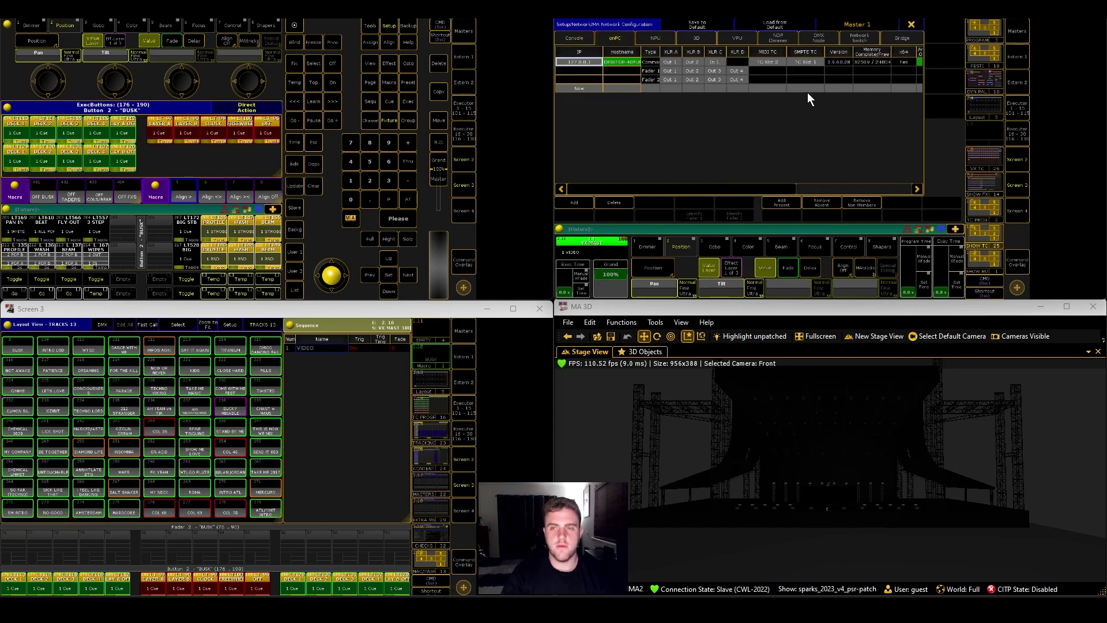
{"action": "left_click", "coordinate": [811, 60]}
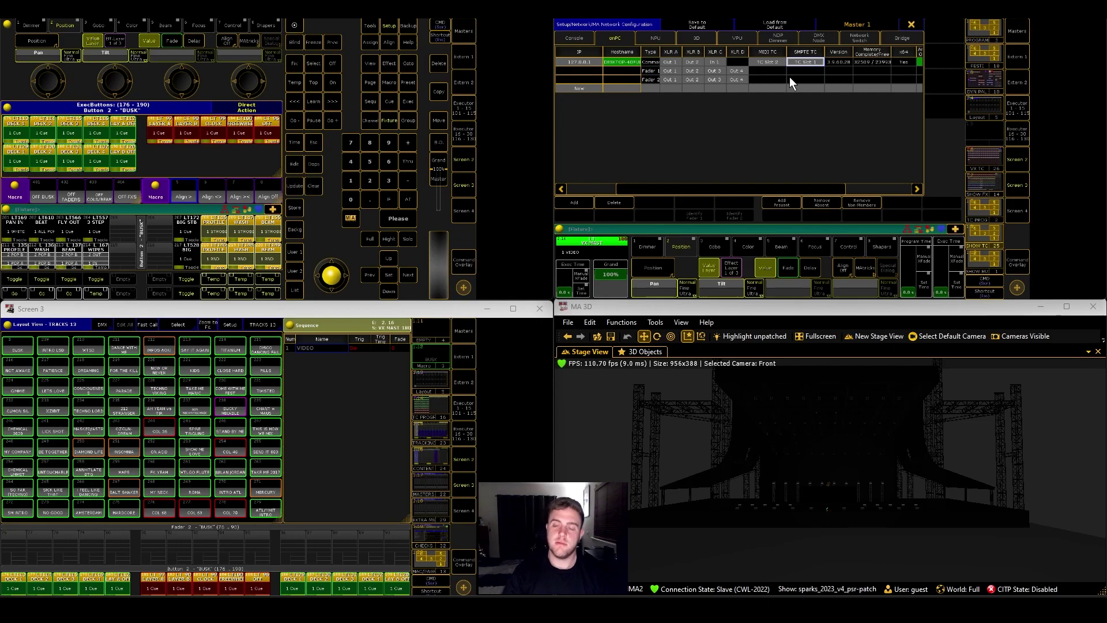
{"action": "left_click", "coordinate": [765, 62]}
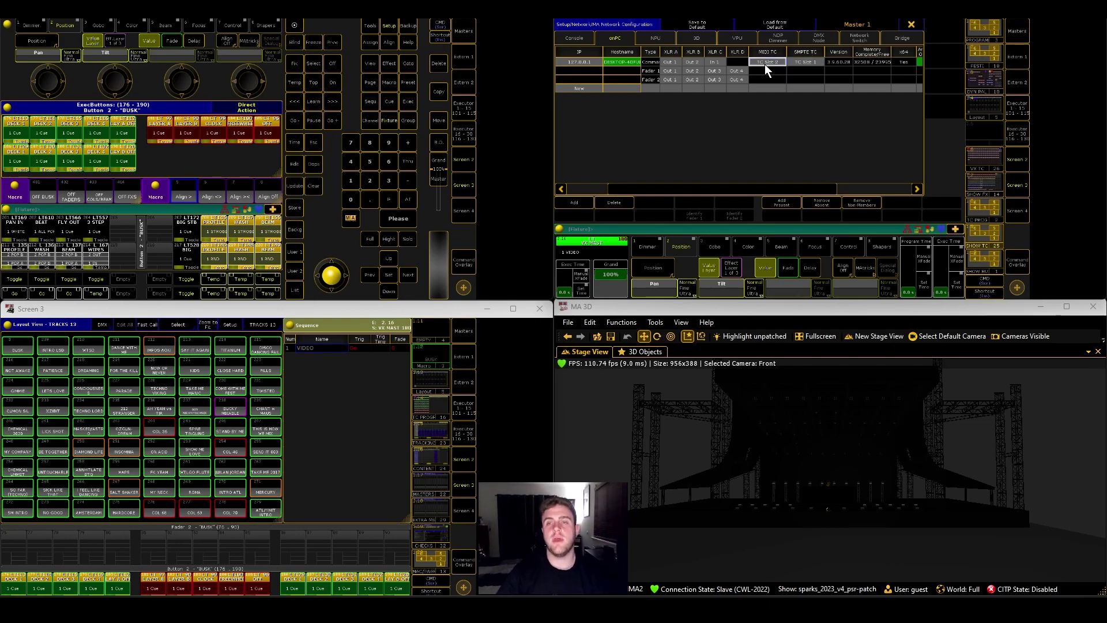
{"action": "left_click", "coordinate": [910, 28]}
Fill the empty screen with a clock window set to display the timecode slot.
{"action": "left_click", "coordinate": [952, 28]}
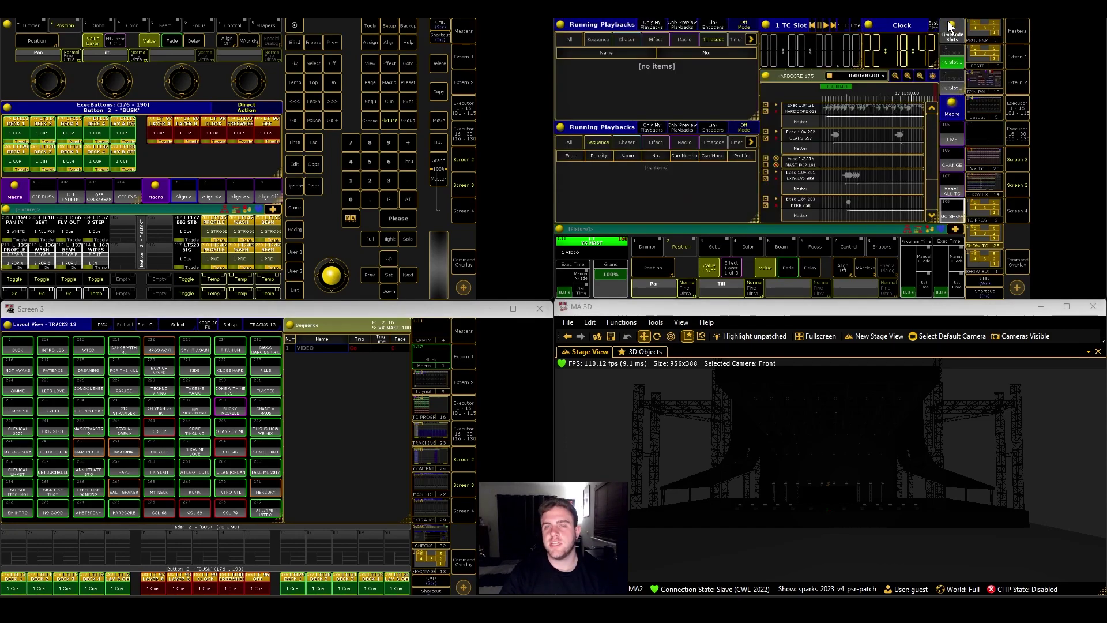
{"action": "left_click", "coordinate": [604, 52]}
{"action": "left_click", "coordinate": [795, 136]}
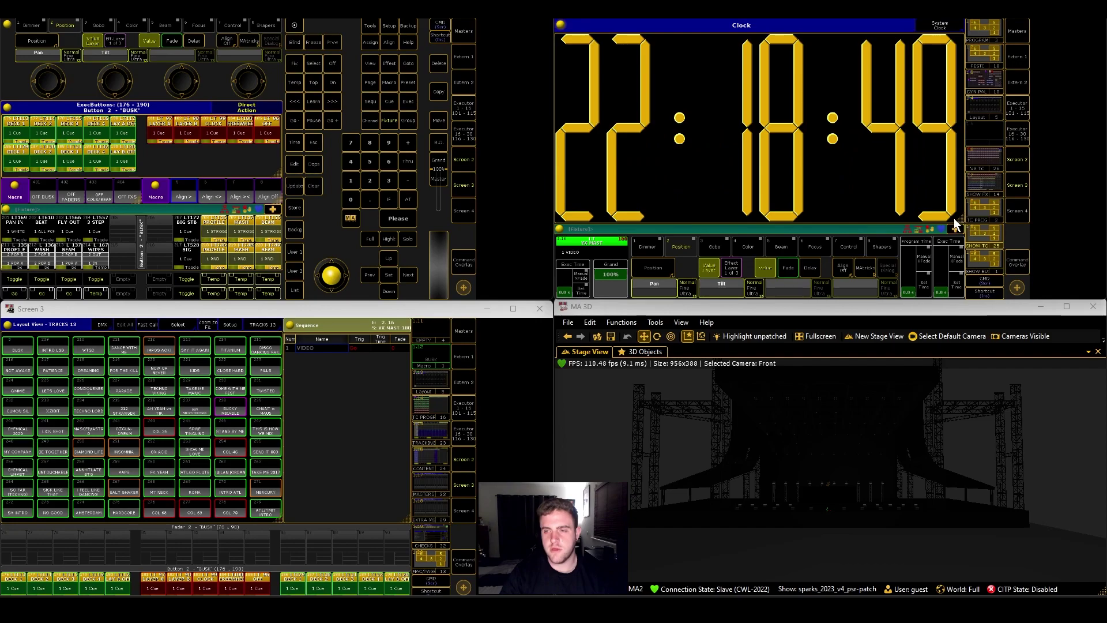
{"action": "left_click", "coordinate": [853, 23]}
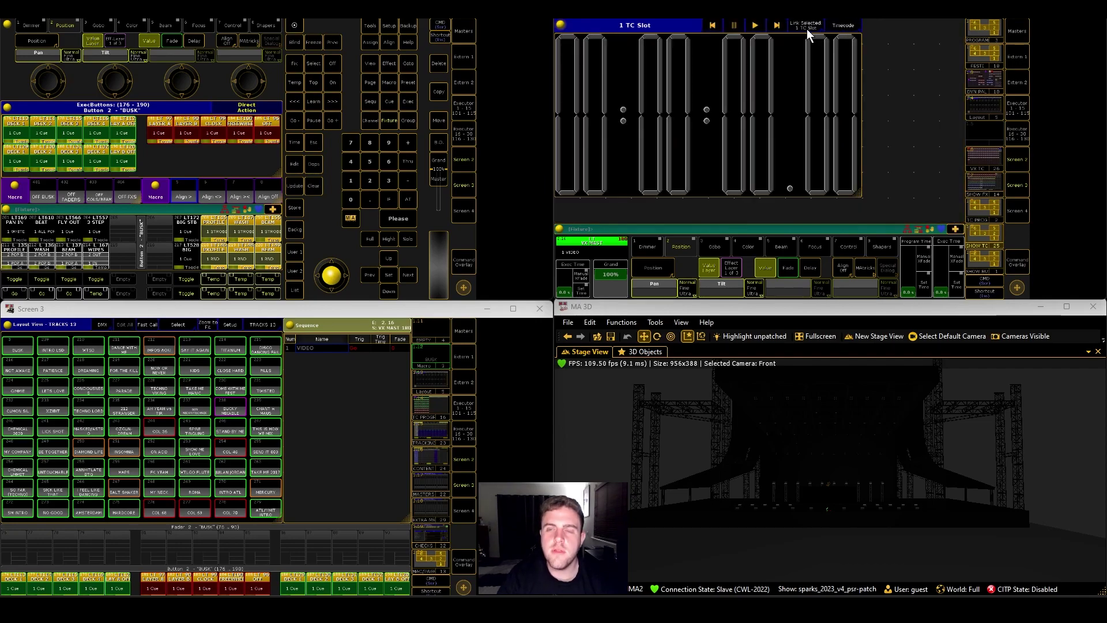
Add a Timecode Slots pool window and make TC Slot 2 active, checking the SHOW TC view.
{"action": "left_click", "coordinate": [936, 123]}
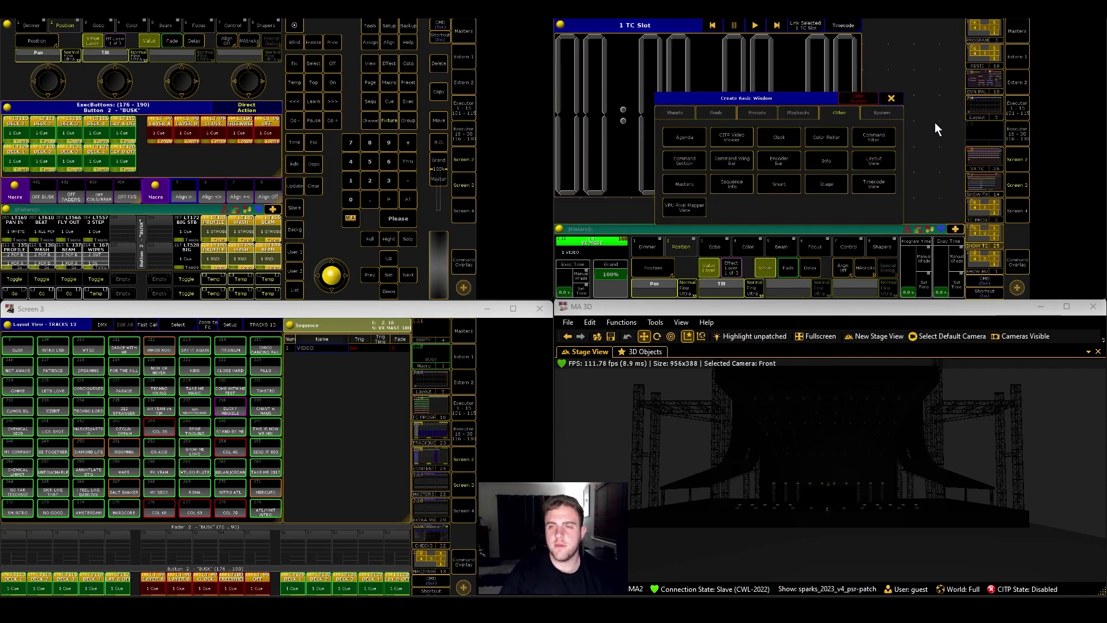
{"action": "left_click", "coordinate": [933, 127]}
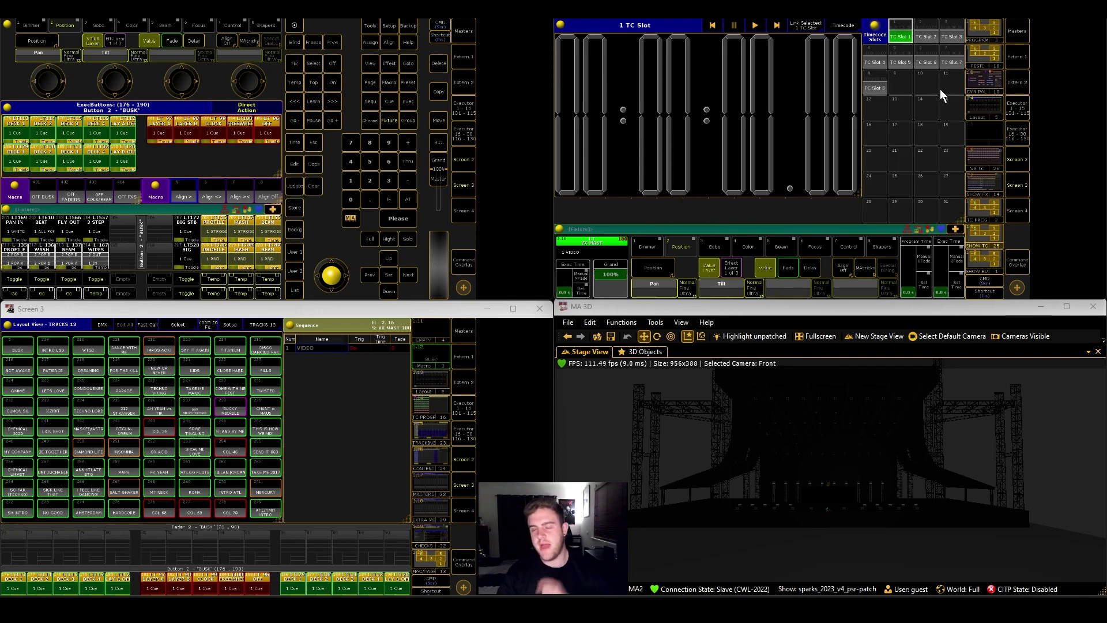
{"action": "left_click", "coordinate": [931, 33]}
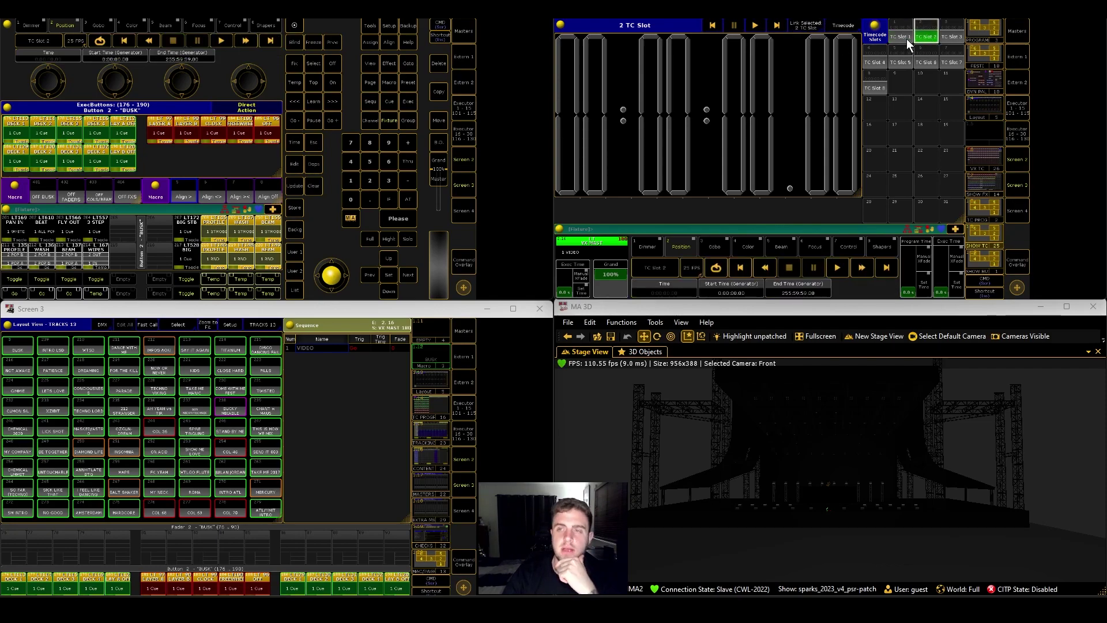
{"action": "left_click", "coordinate": [993, 247]}
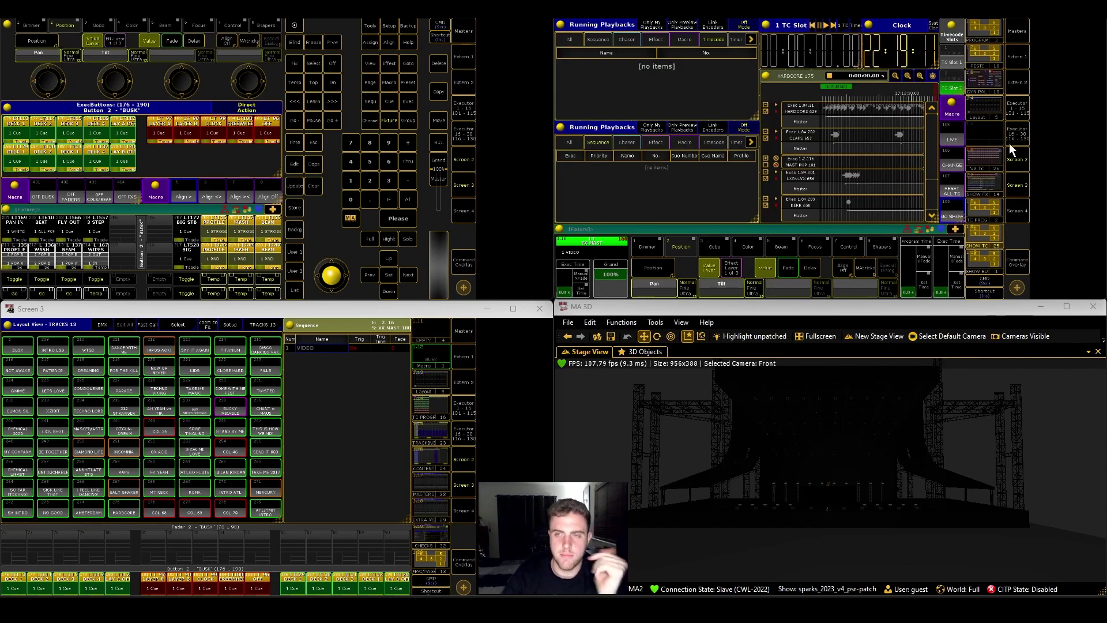
{"action": "left_click", "coordinate": [953, 62]}
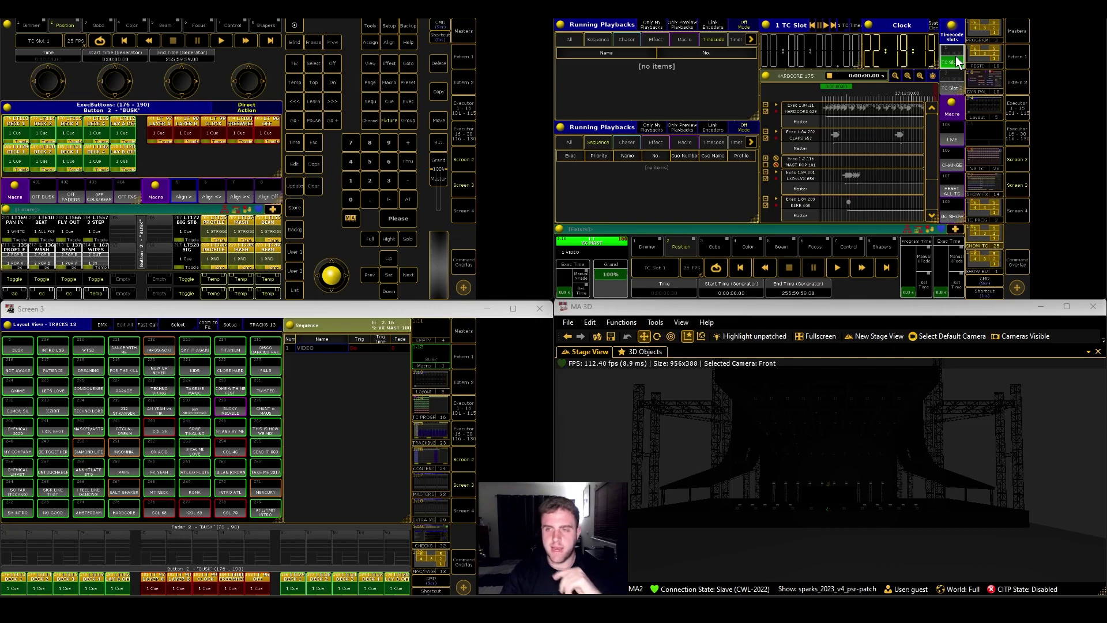
{"action": "left_click", "coordinate": [953, 88]}
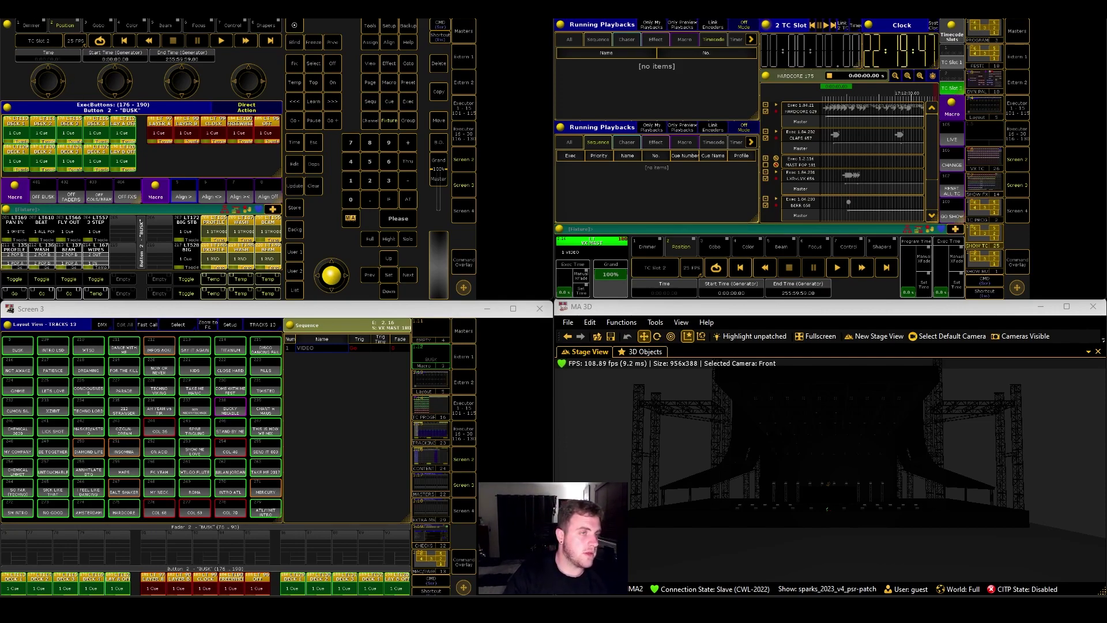
Set the MIDI In Device in onPC Options to MA MIDI LOOP.
{"action": "left_click", "coordinate": [7, 24]}
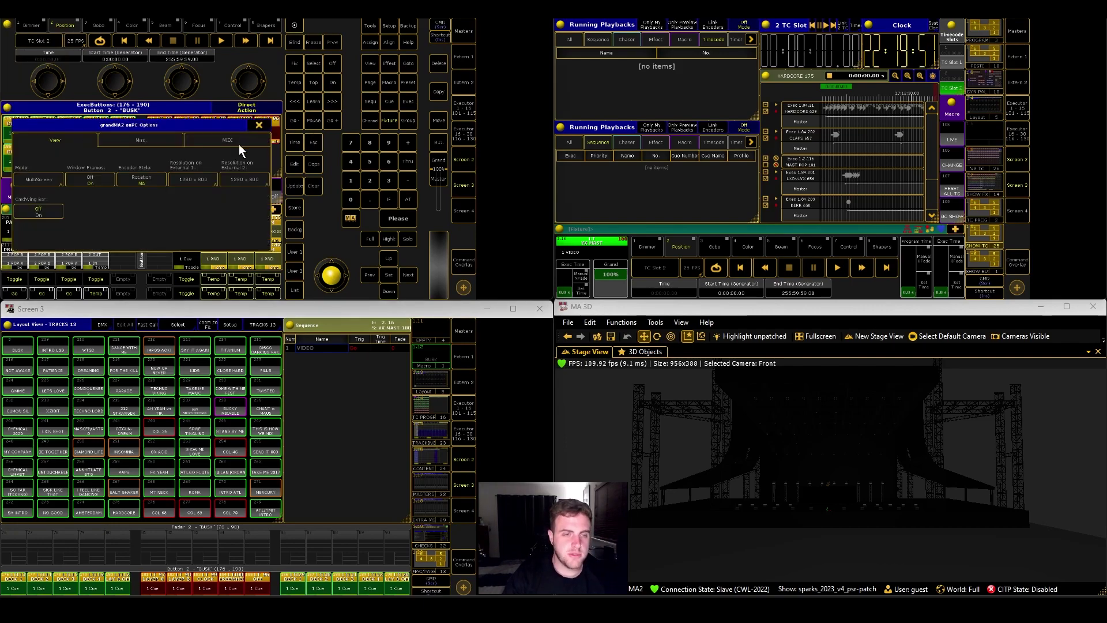
{"action": "left_click", "coordinate": [238, 144]}
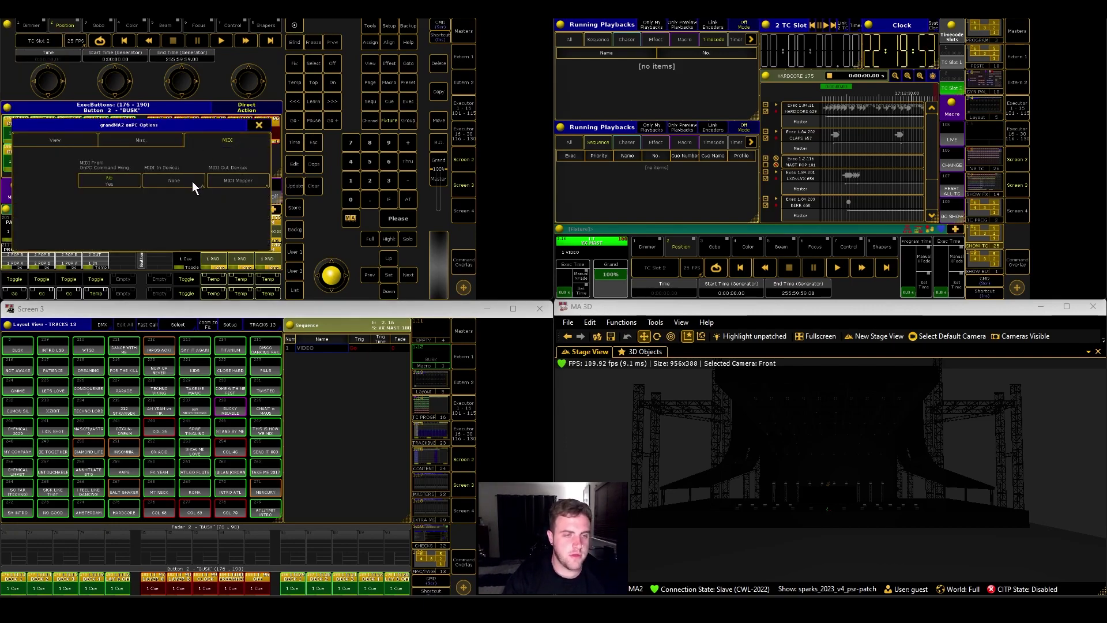
{"action": "left_click", "coordinate": [200, 184]}
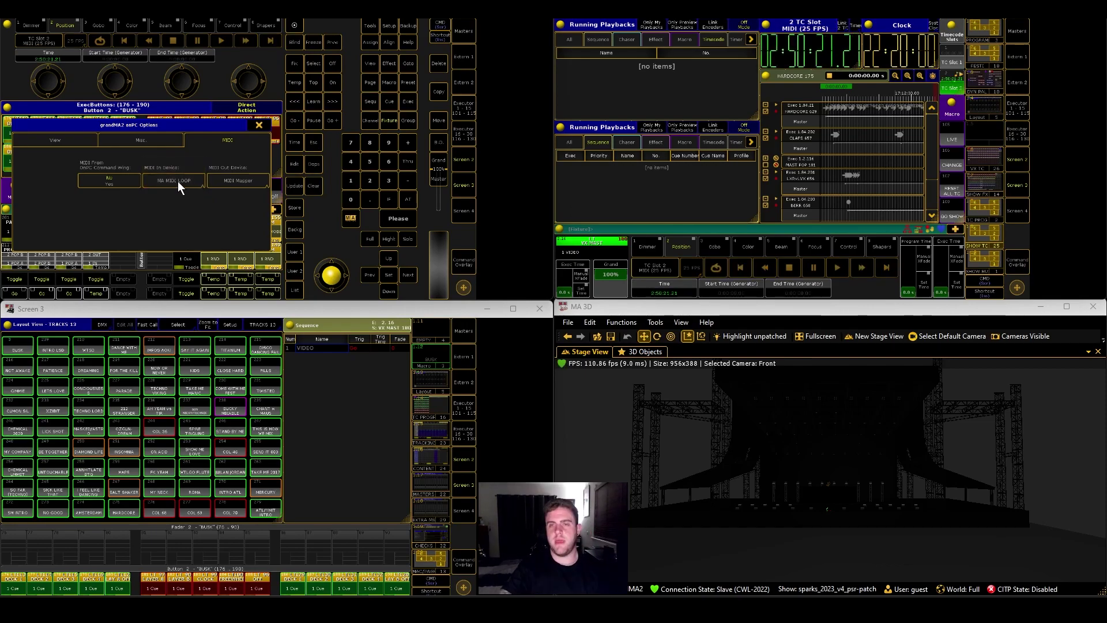
{"action": "left_click", "coordinate": [258, 125]}
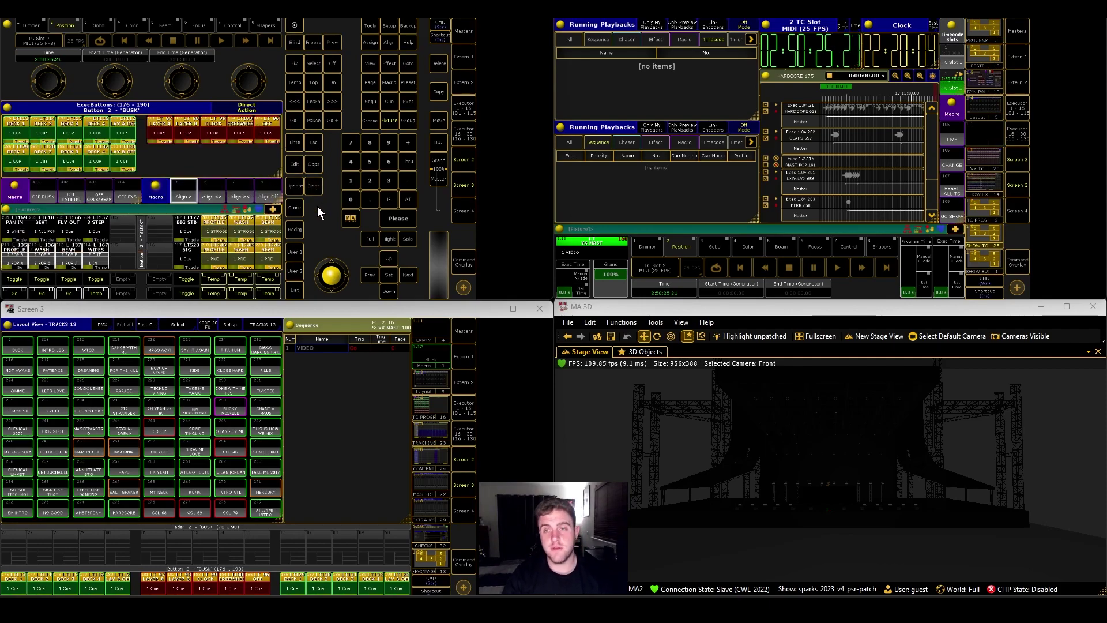
Rewind the REAPER project to the start and load the DREAMING sequence from the layout view.
{"action": "left_click", "coordinate": [958, 78]}
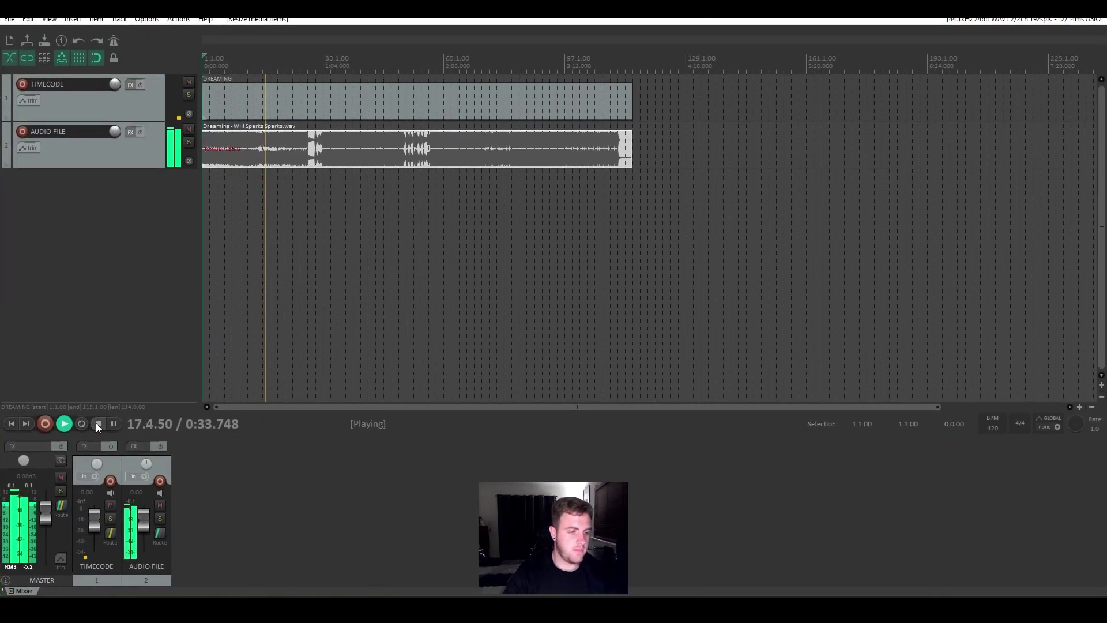
{"action": "left_click", "coordinate": [16, 422]}
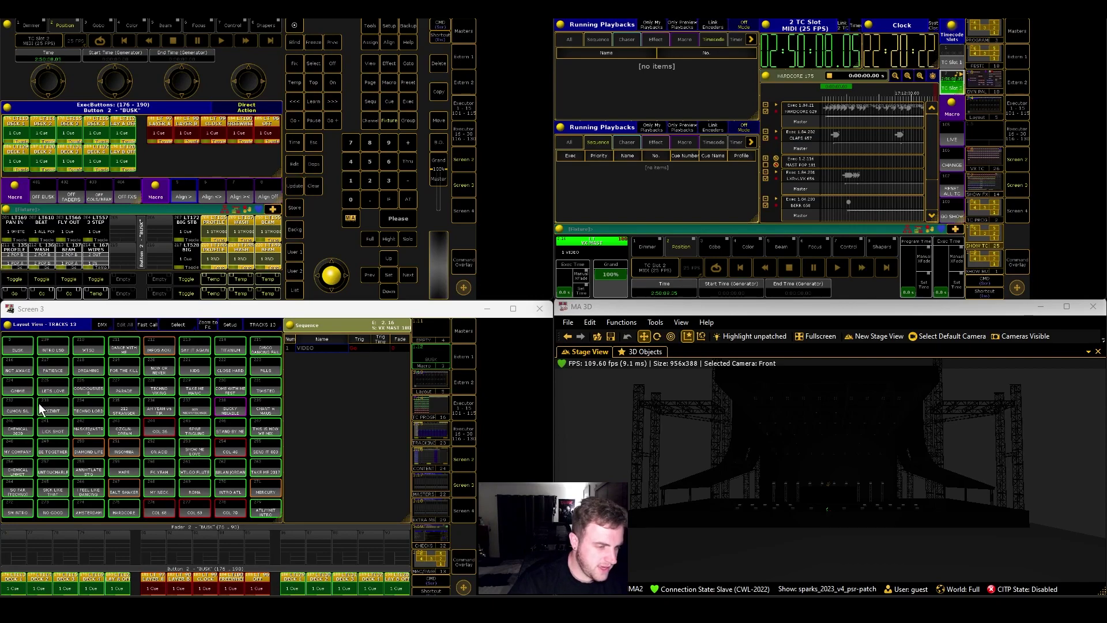
{"action": "left_click", "coordinate": [98, 376]}
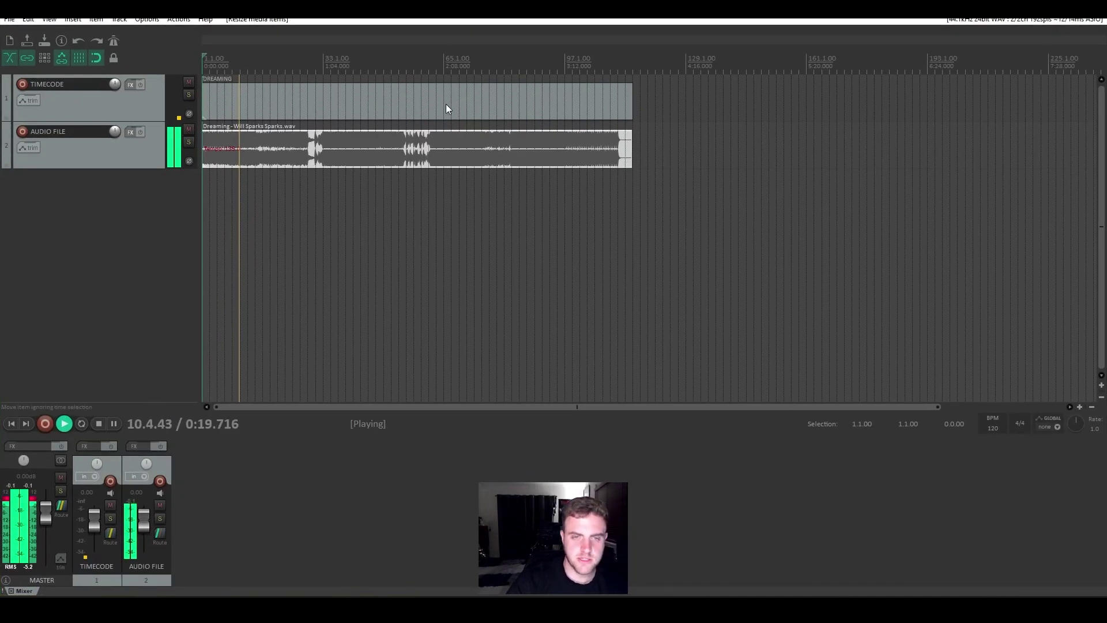
Enable Send MIDI (MTC) at 25 fps on the DREAMING item, then return to grandMA2.
{"action": "double_click", "coordinate": [445, 104]}
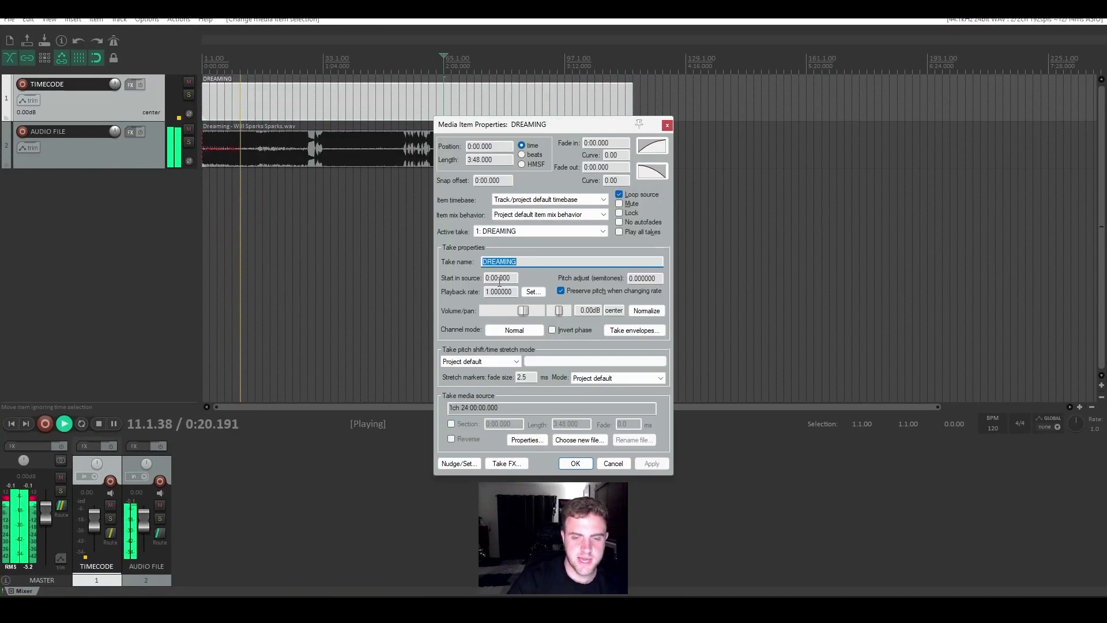
{"action": "left_click", "coordinate": [537, 439]}
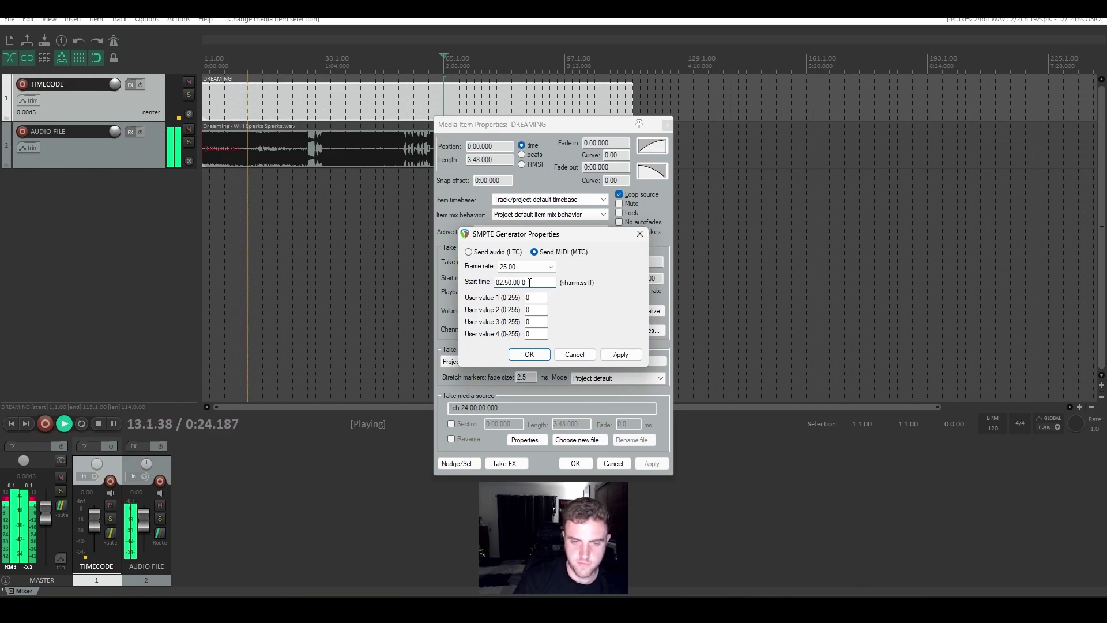
{"action": "key", "text": "Return"}
{"action": "left_click", "coordinate": [575, 463]}
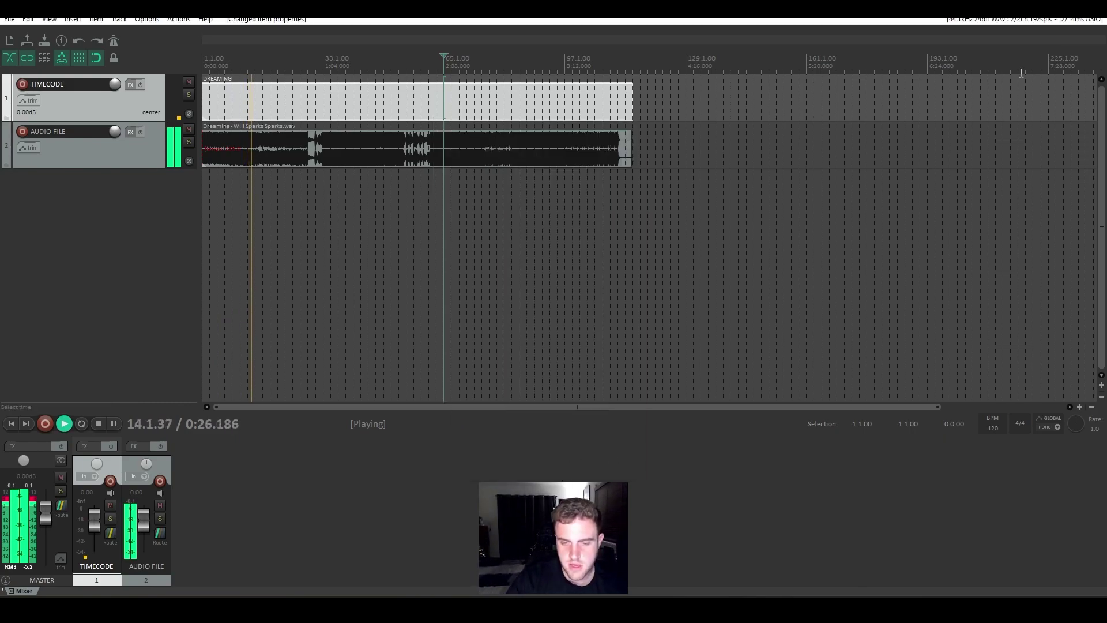
{"action": "key", "text": "alt+Tab"}
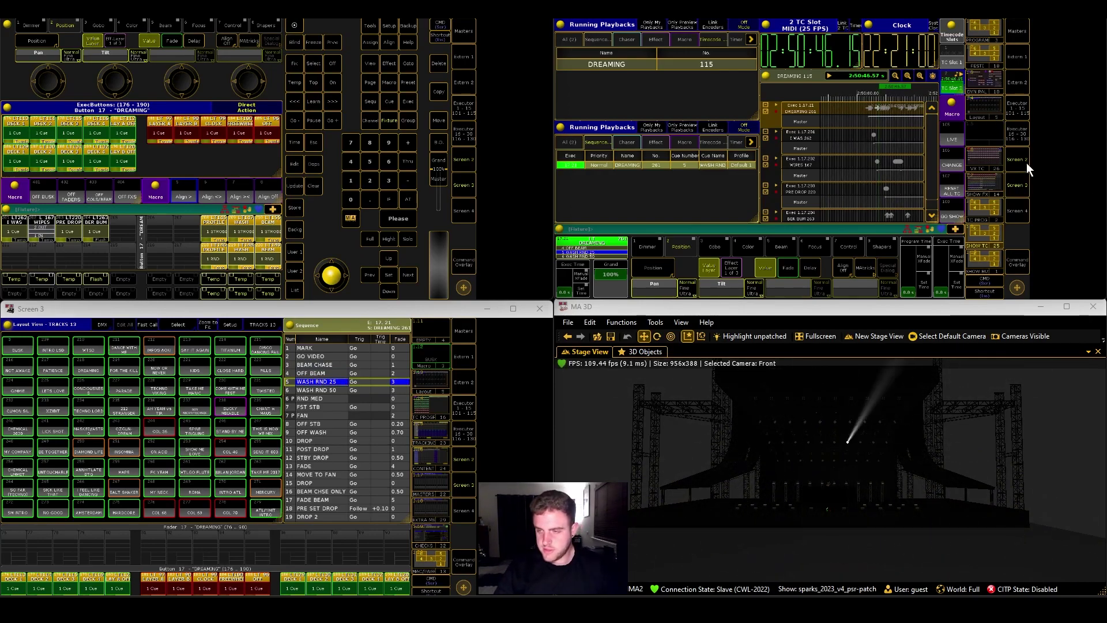
Lower the MA 3D Rendering ambient colour to 4% to darken the stage.
{"action": "left_click", "coordinate": [1102, 341]}
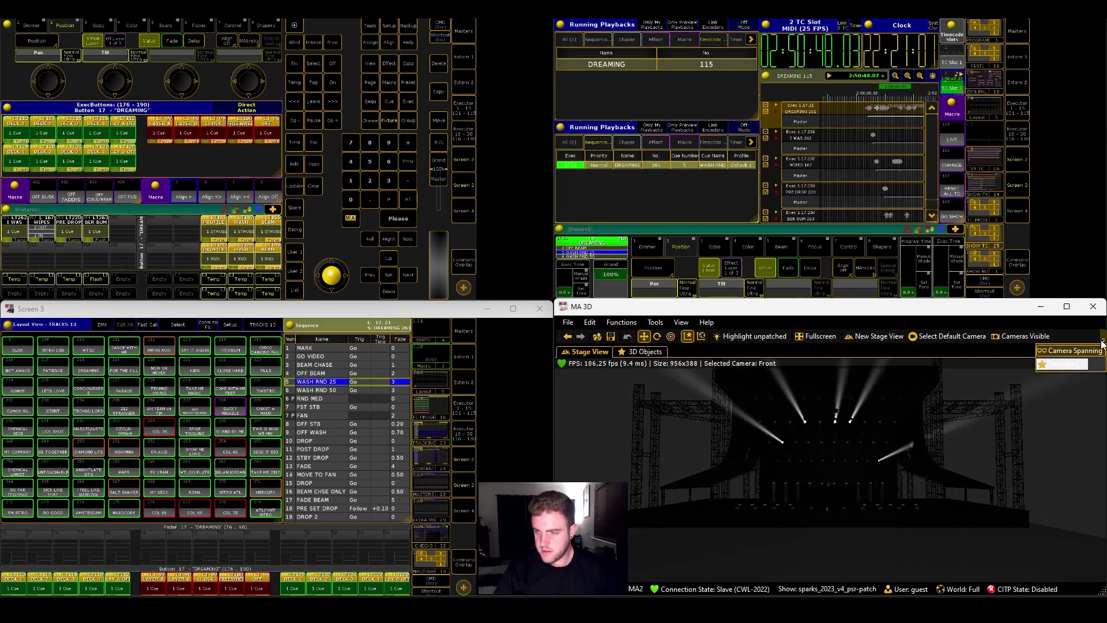
{"action": "left_click", "coordinate": [1084, 365]}
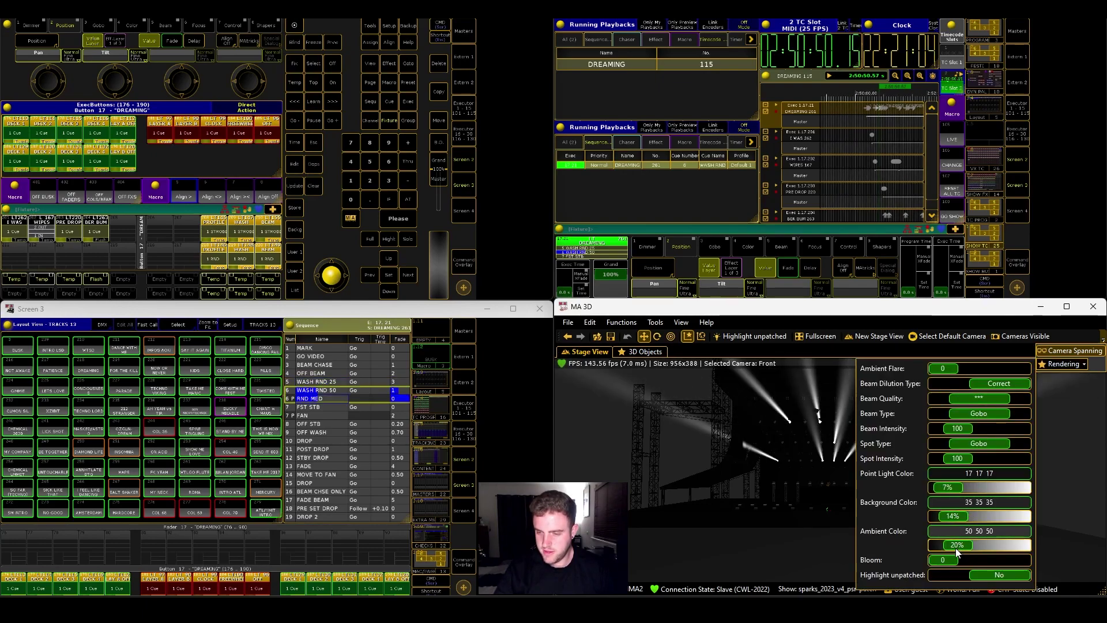
{"action": "left_click_drag", "start_coordinate": [956, 547], "coordinate": [946, 515]}
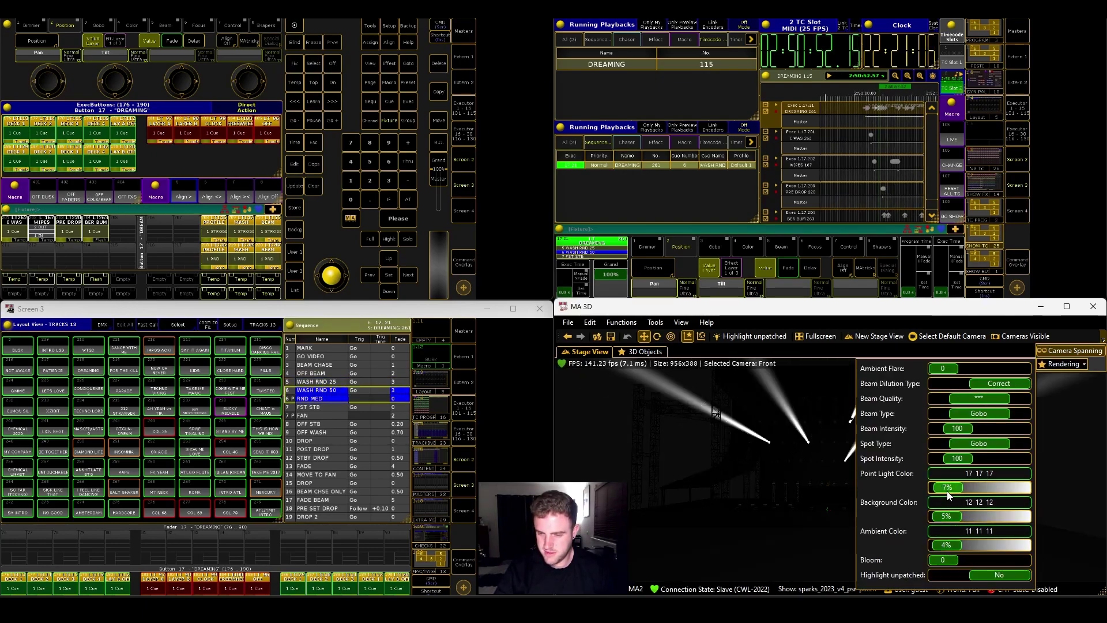
{"action": "left_click", "coordinate": [938, 314]}
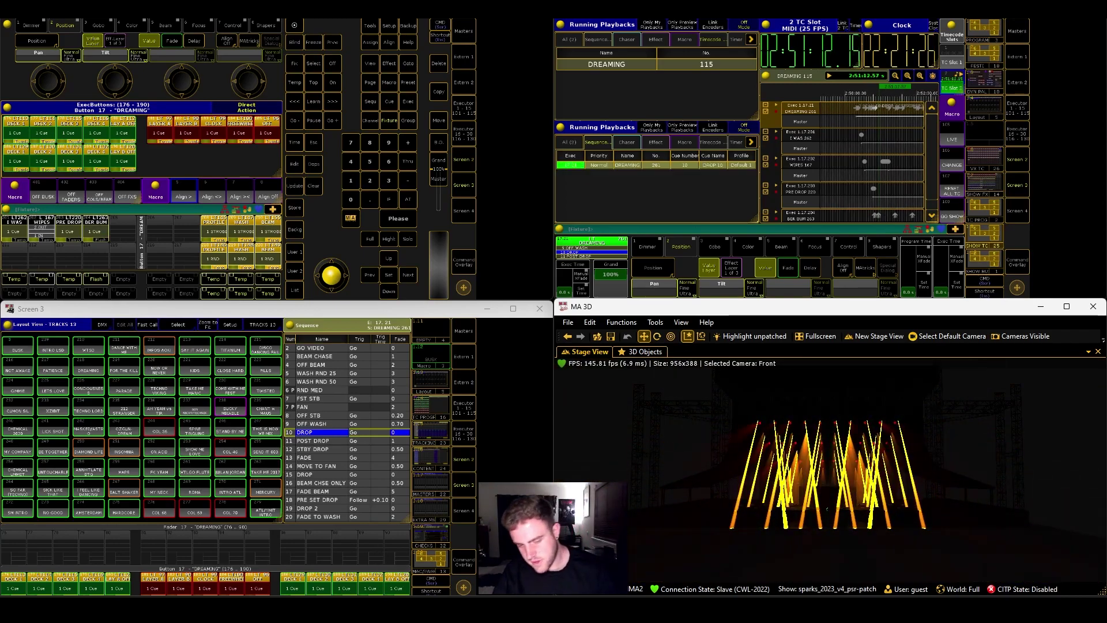
Enter 02:50:00:00 as the DREAMING item's timecode generator start time and apply it.
{"action": "mouse_move", "coordinate": [349, 606]}
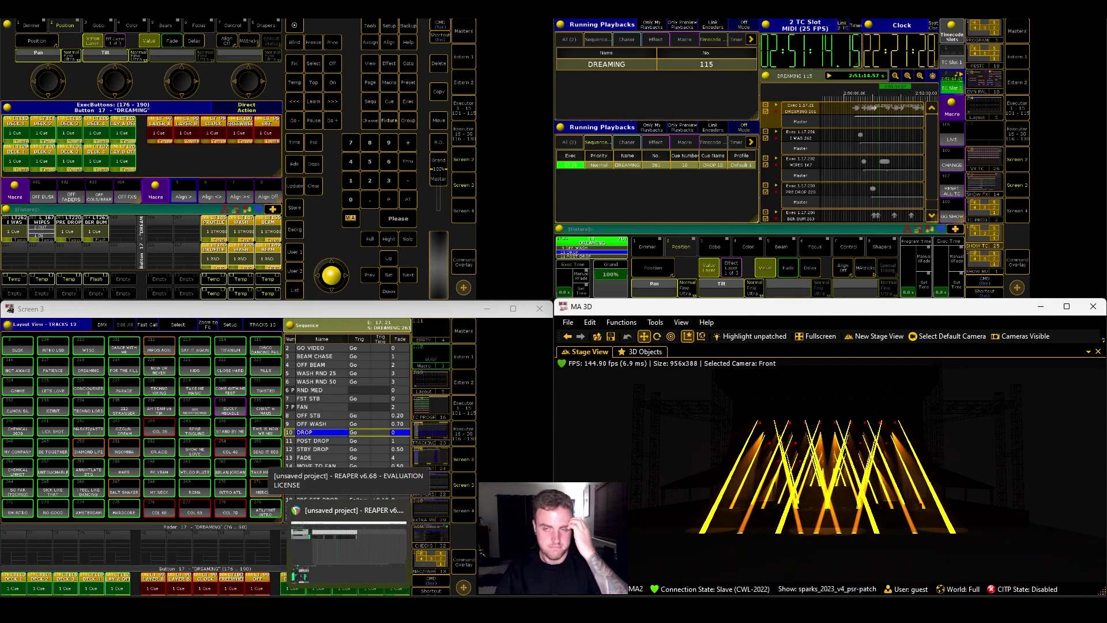
{"action": "left_click", "coordinate": [349, 548]}
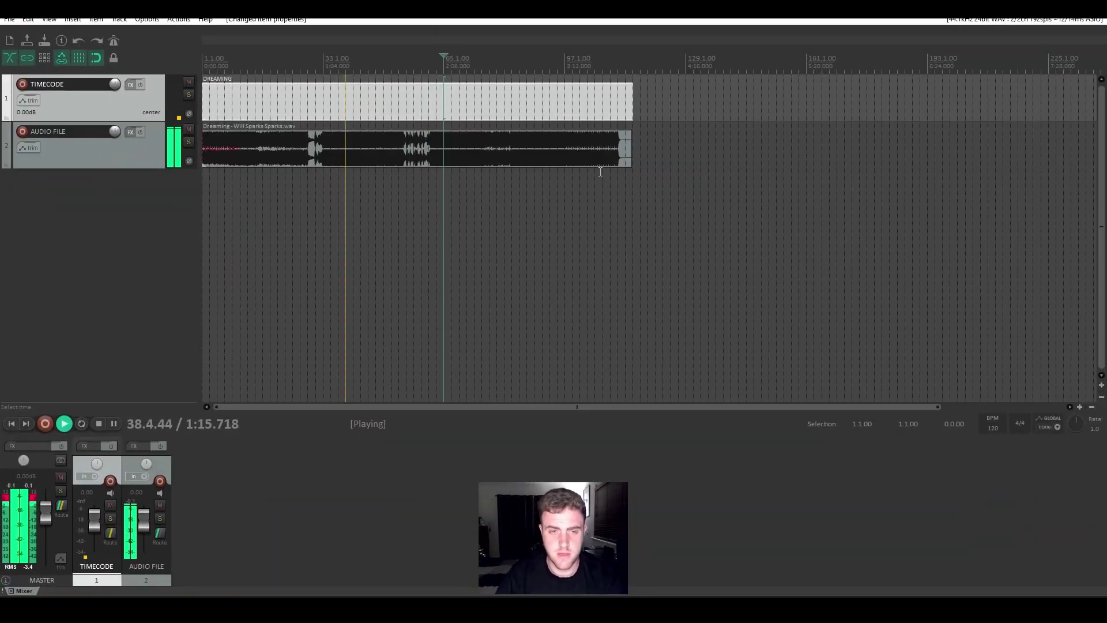
{"action": "double_click", "coordinate": [541, 99]}
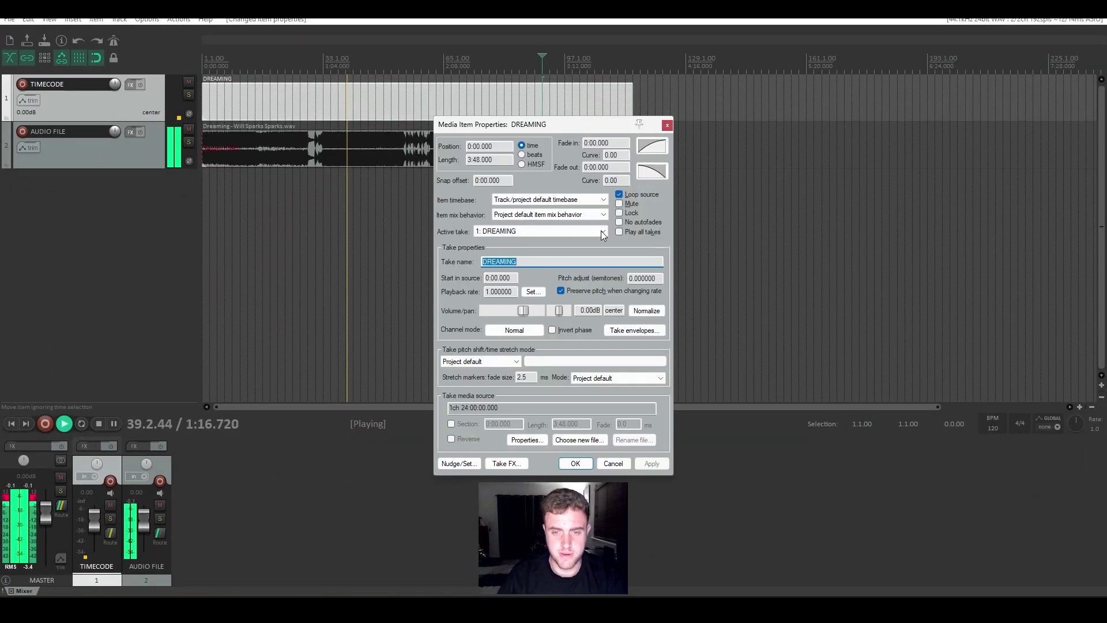
{"action": "left_click", "coordinate": [522, 440]}
{"action": "type", "text": "02:50:00:"}
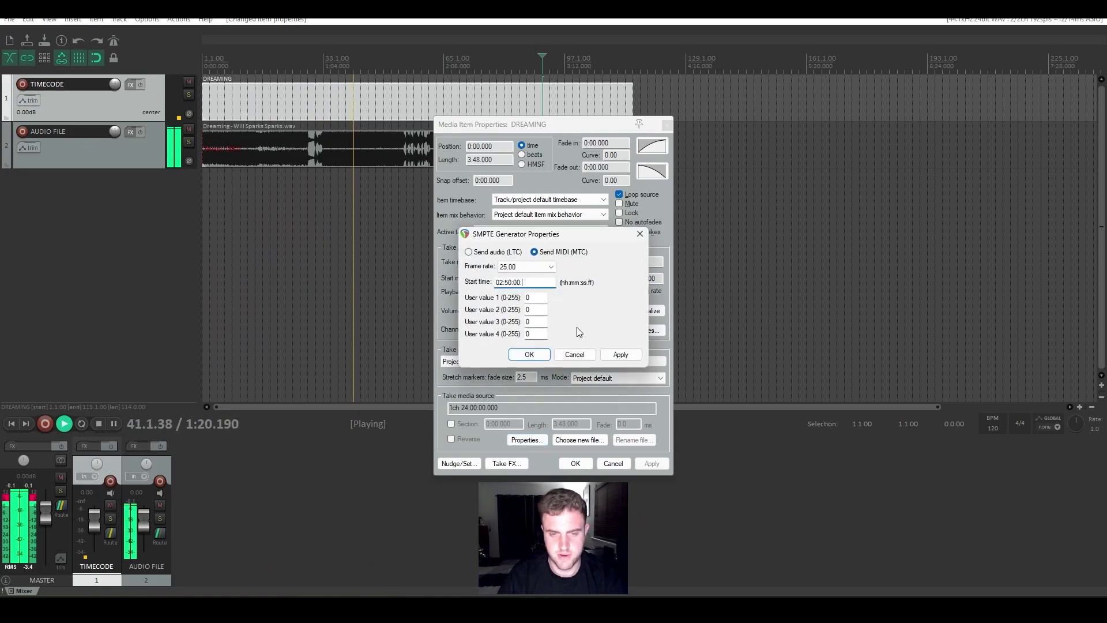
{"action": "type", "text": "00"}
{"action": "left_click", "coordinate": [619, 354]}
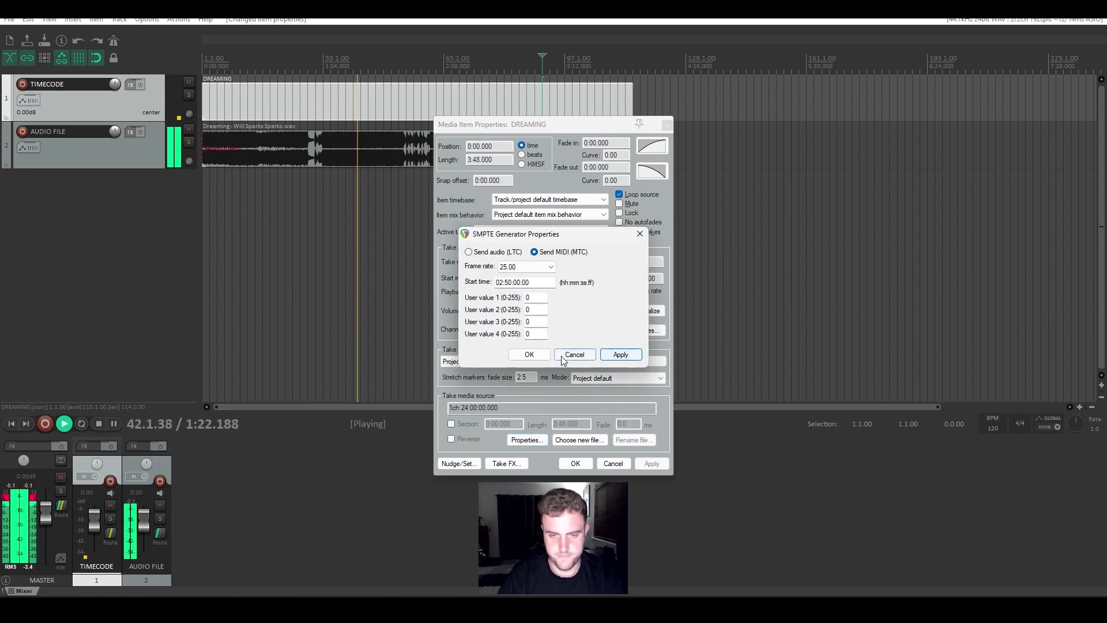
{"action": "left_click", "coordinate": [575, 354]}
{"action": "left_click", "coordinate": [576, 464]}
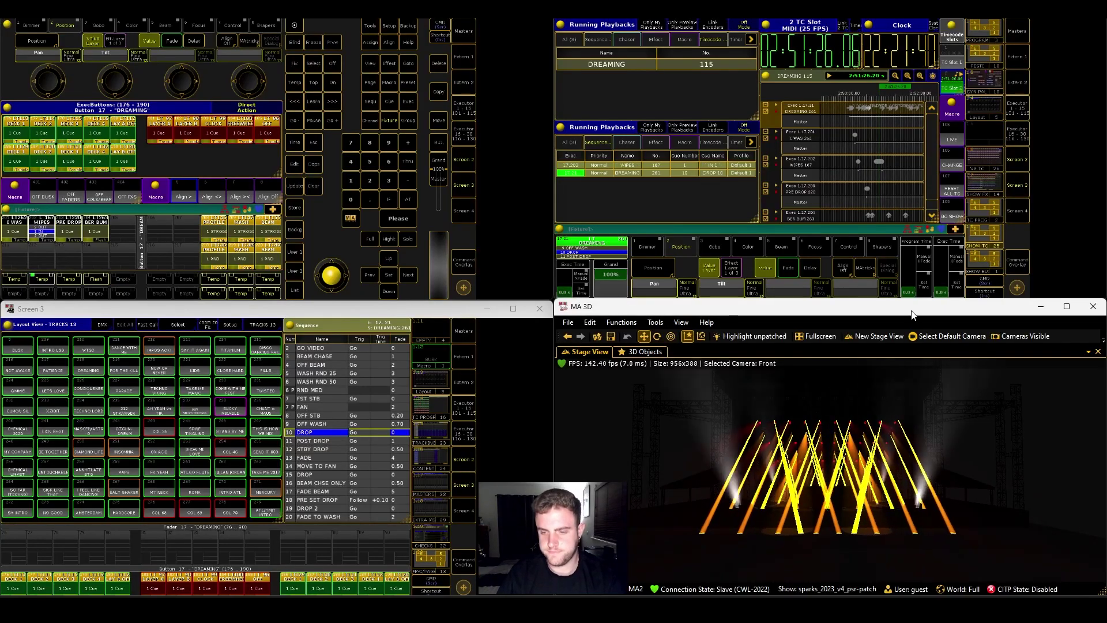
{"action": "double_click", "coordinate": [910, 311]}
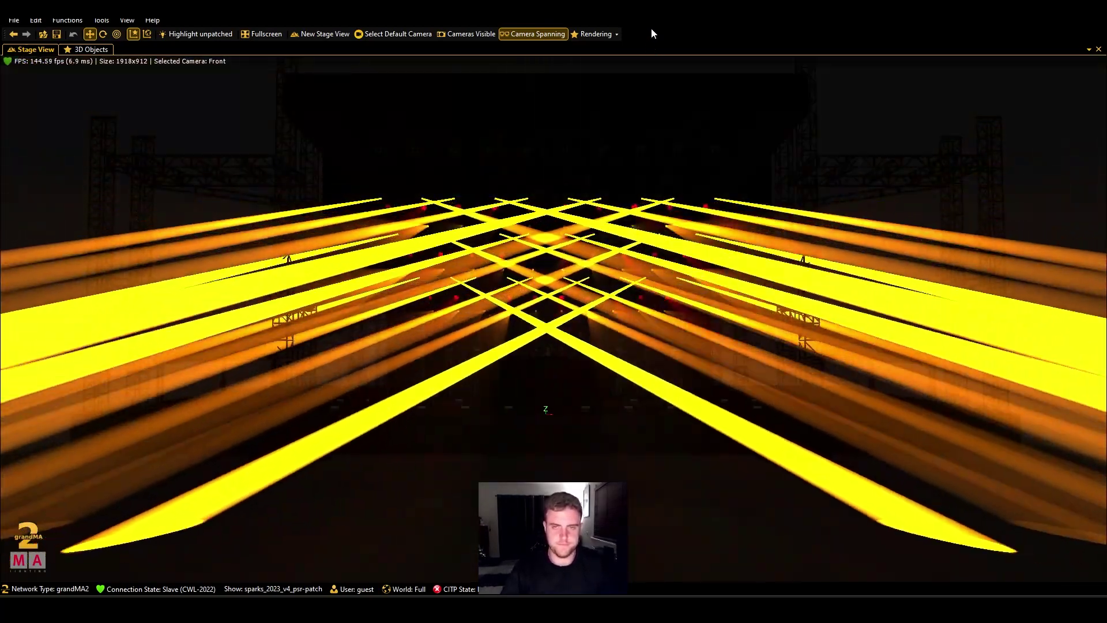
{"action": "double_click", "coordinate": [652, 7]}
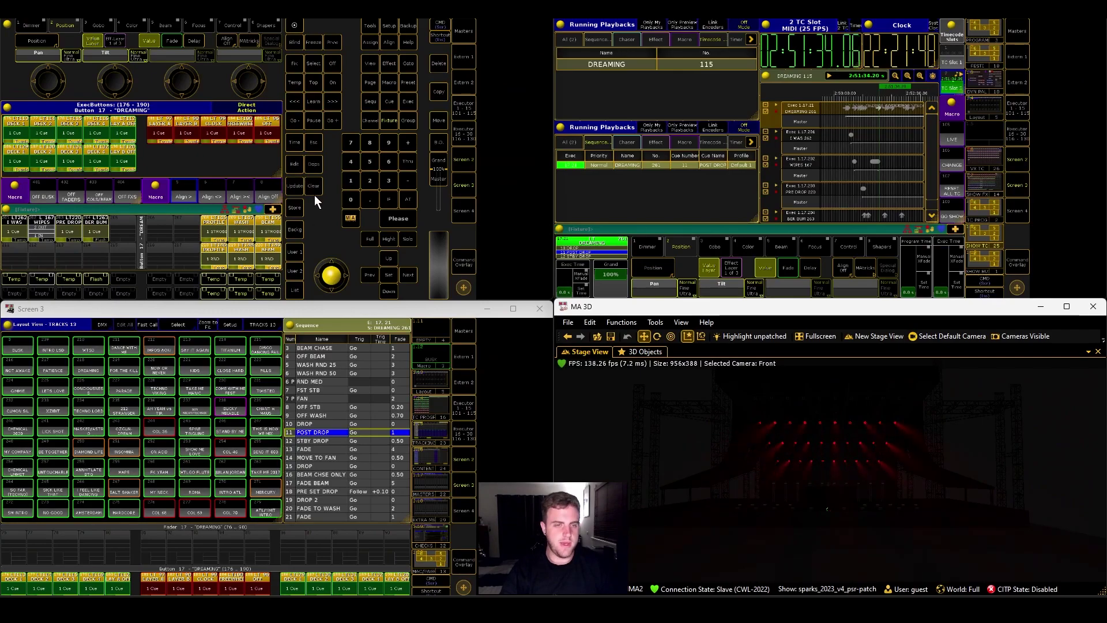
{"action": "left_click", "coordinate": [314, 194]}
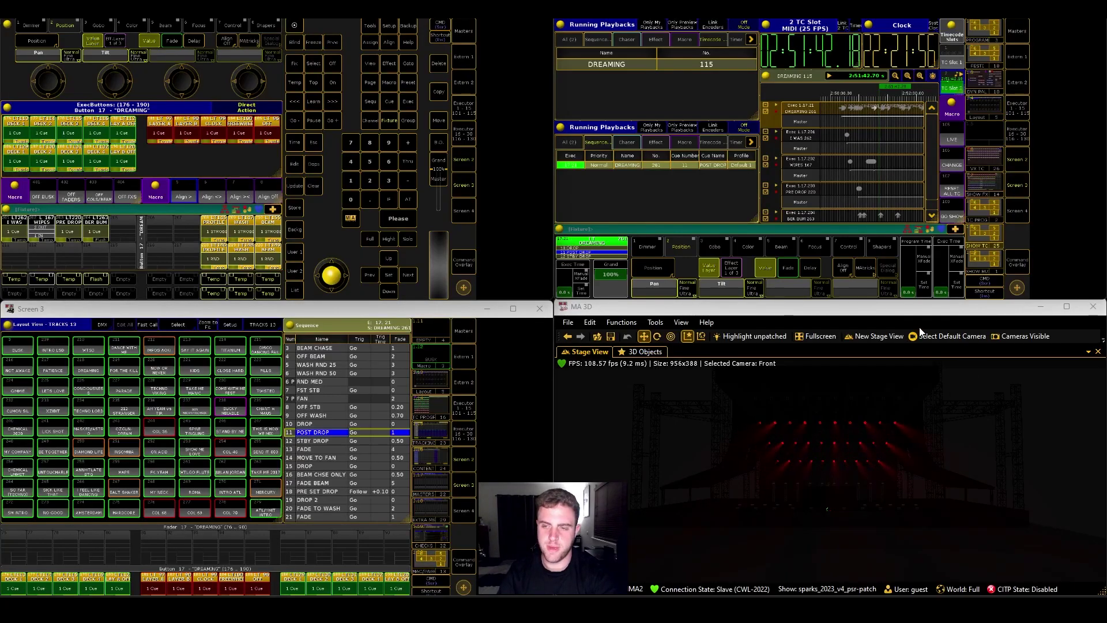
{"action": "left_click", "coordinate": [929, 314]}
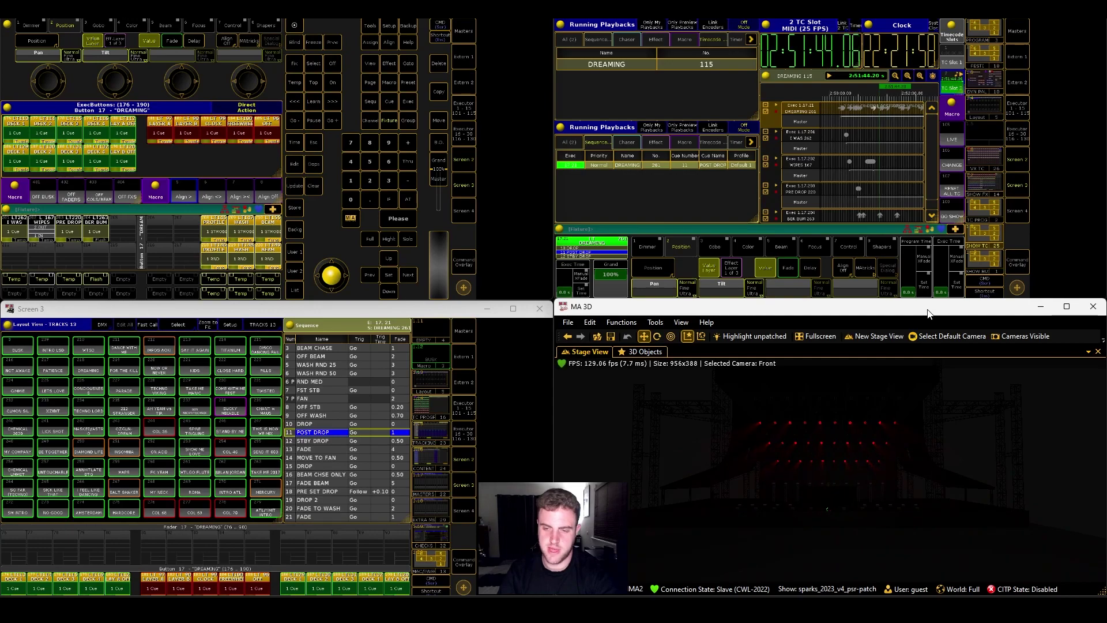